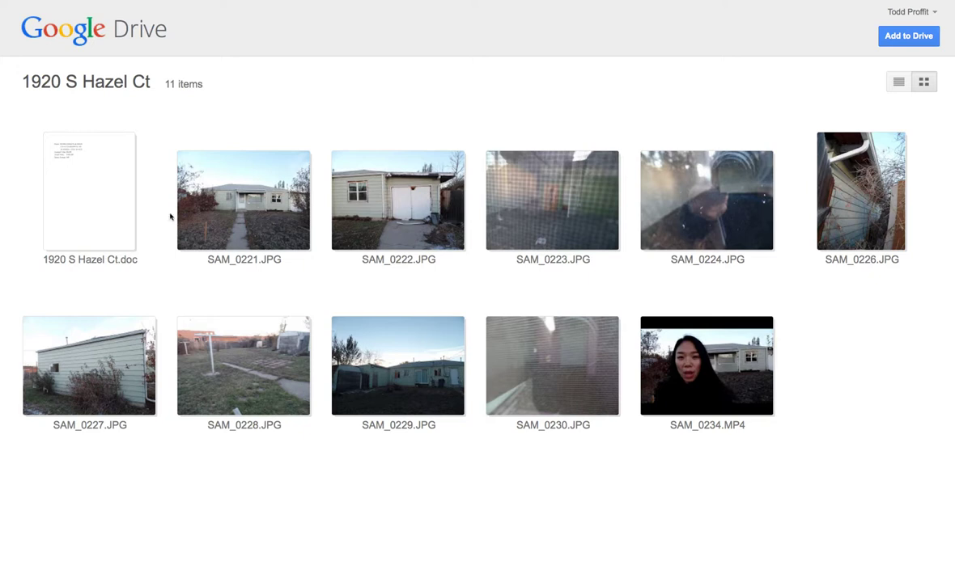
Open the property notes document, select the owner's name, then close the preview
double_click(106, 211)
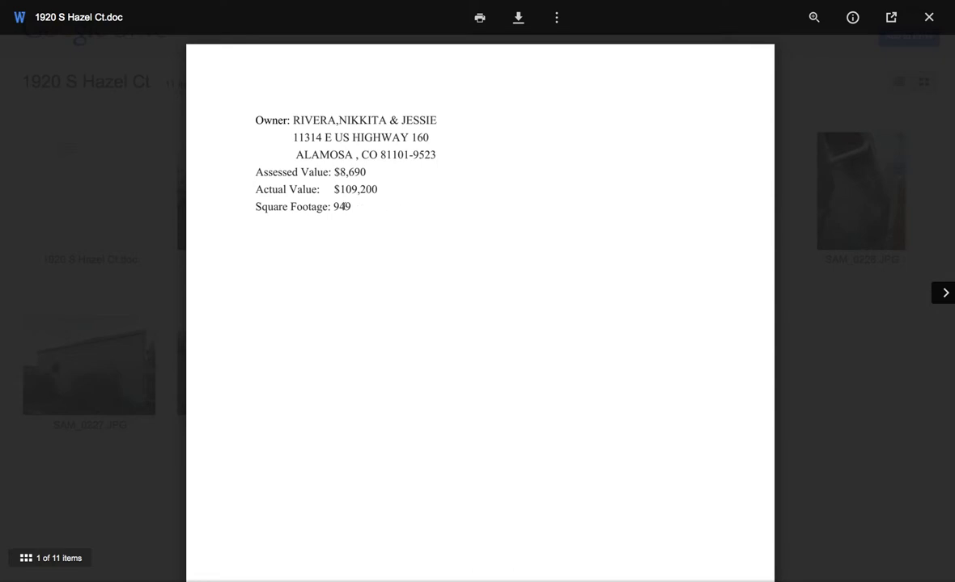
drag(305, 119, 436, 122)
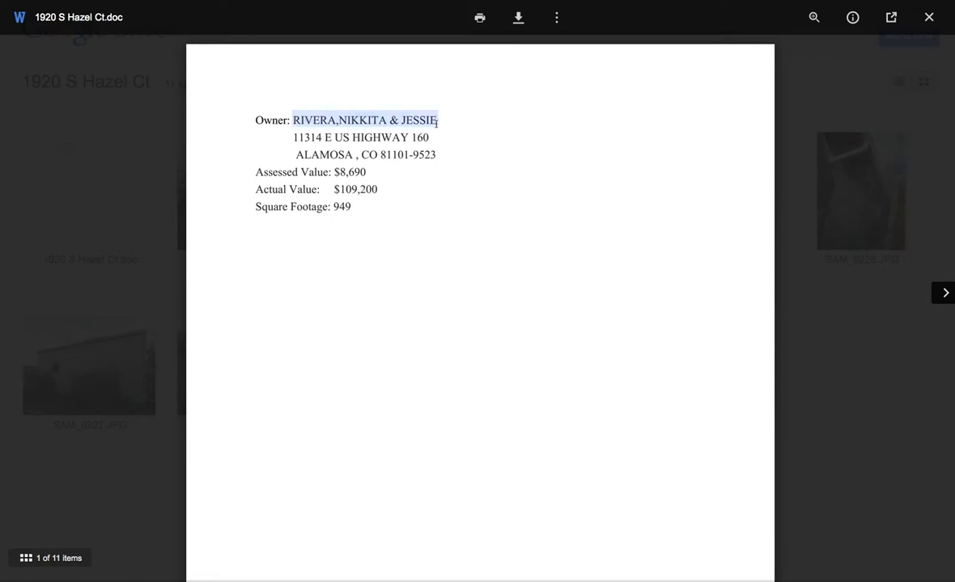
click(929, 16)
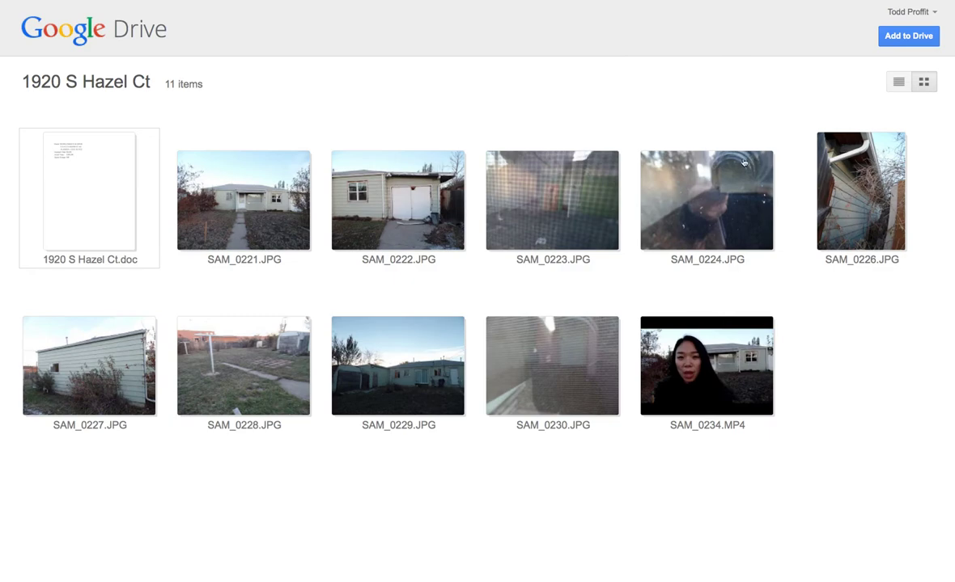
Step through the house photos from SAM_0221.JPG to the walkthrough video SAM_0234.MP4
click(281, 226)
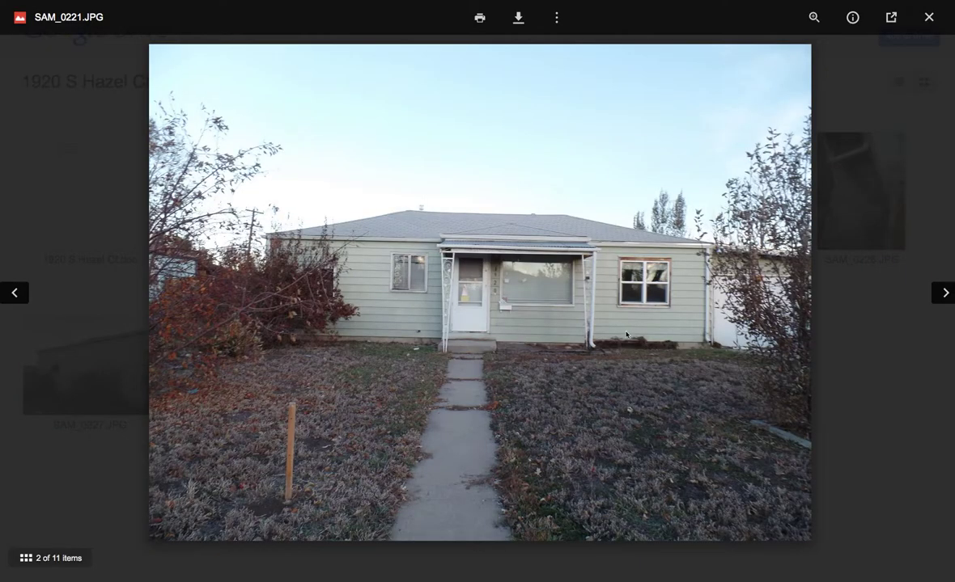
click(945, 293)
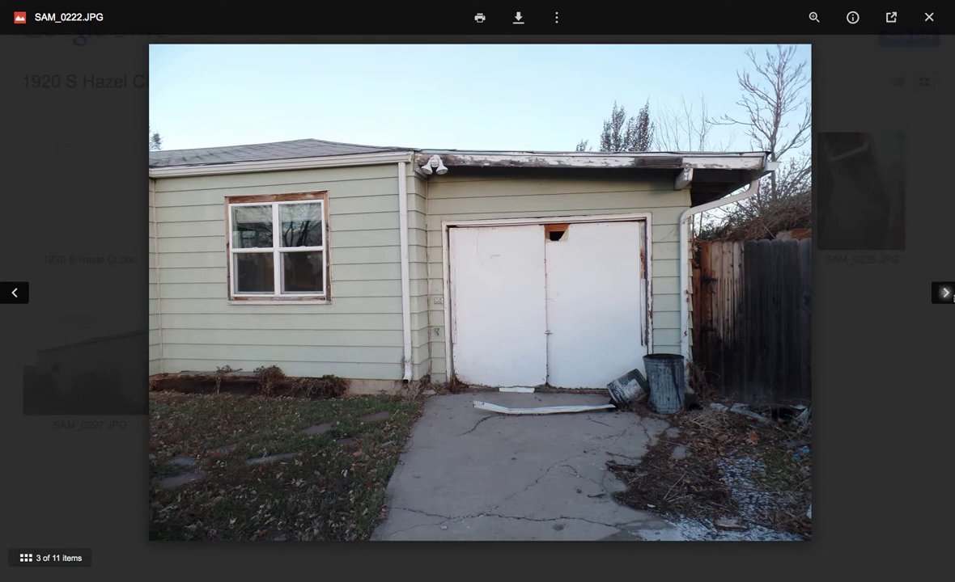
click(945, 294)
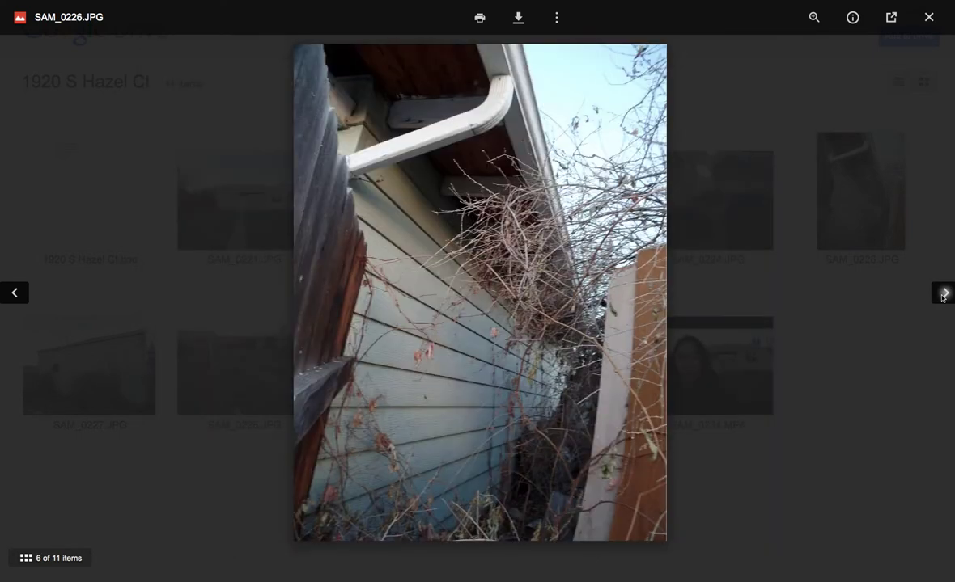
click(942, 296)
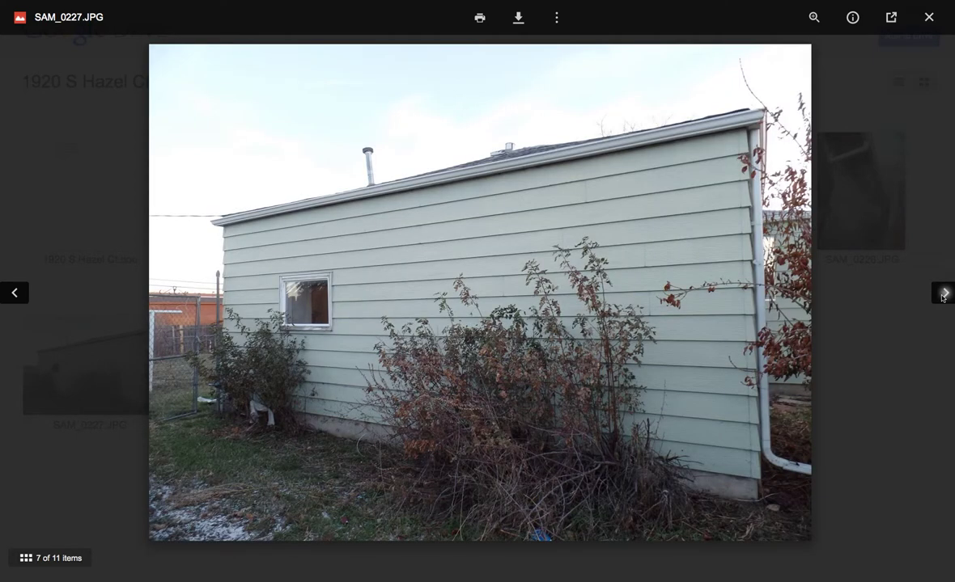
click(942, 296)
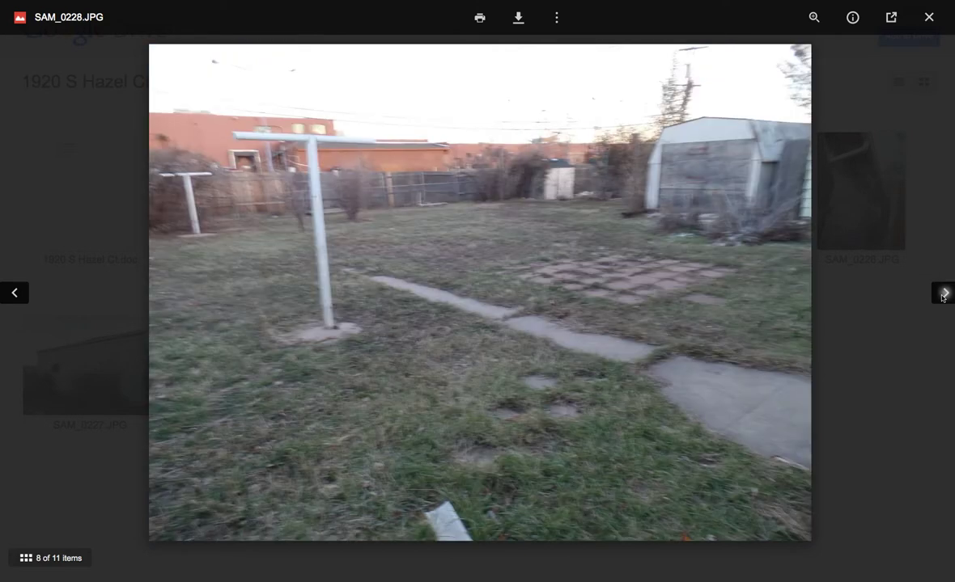
click(942, 296)
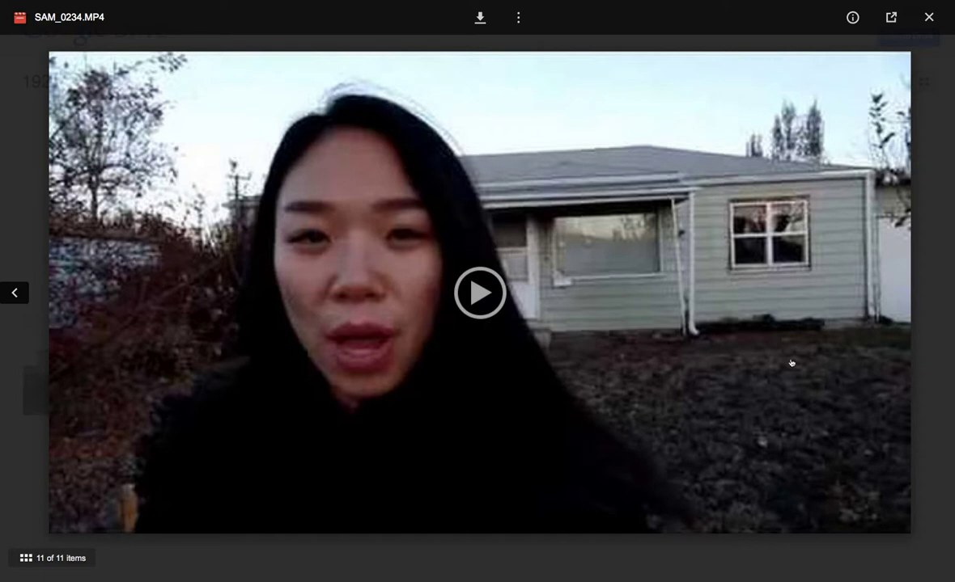
Try playing the SAM_0234.MP4 walkthrough video in the Drive viewer
click(475, 298)
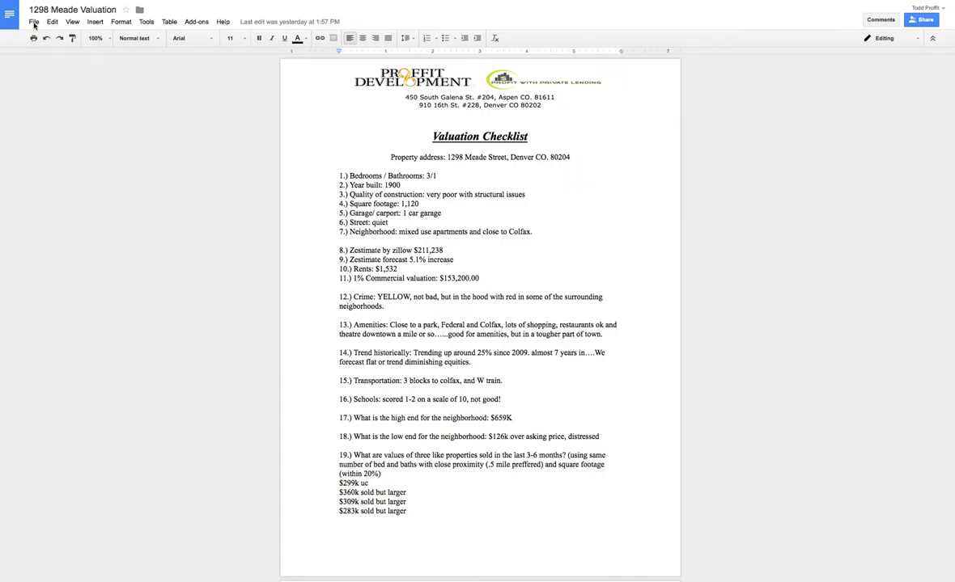
click(34, 23)
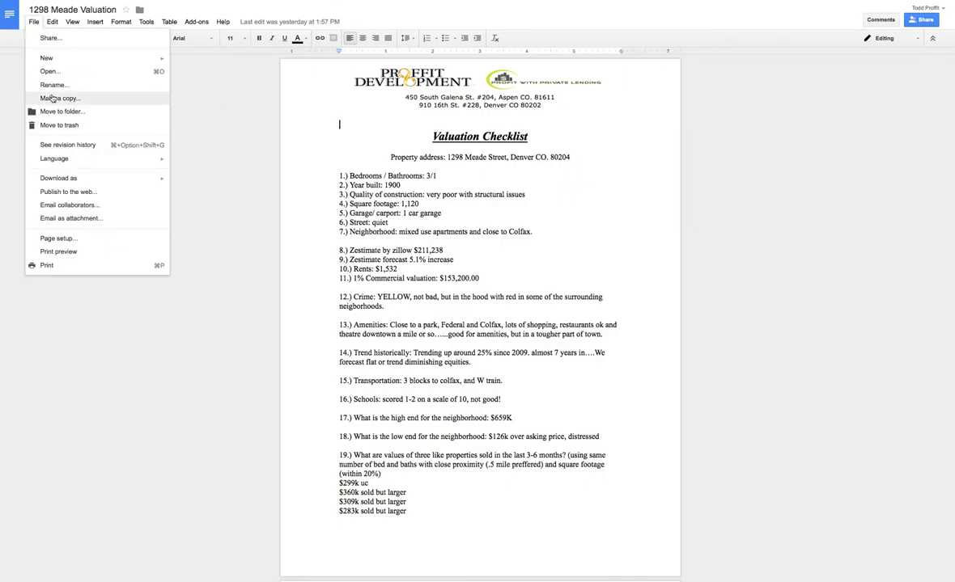
click(52, 97)
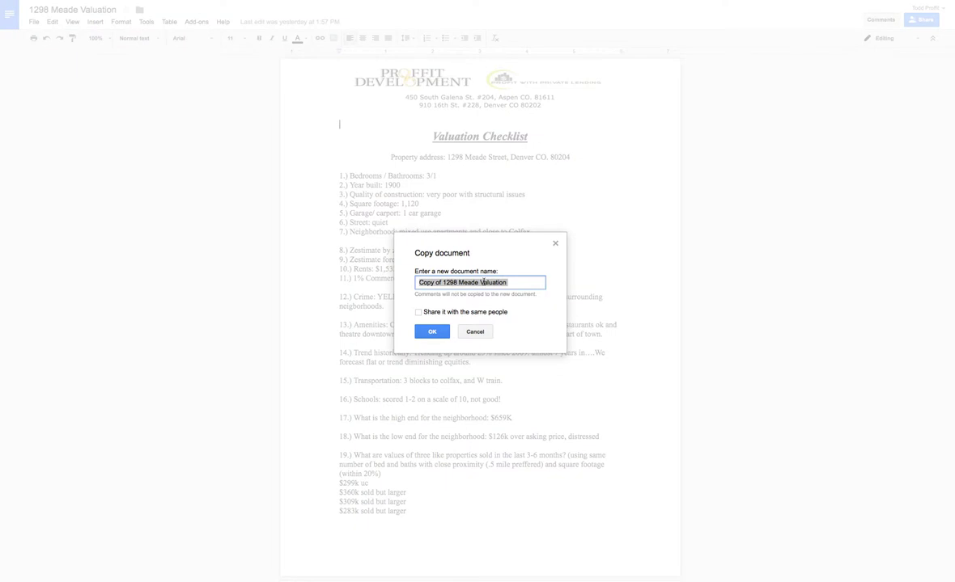
click(509, 283)
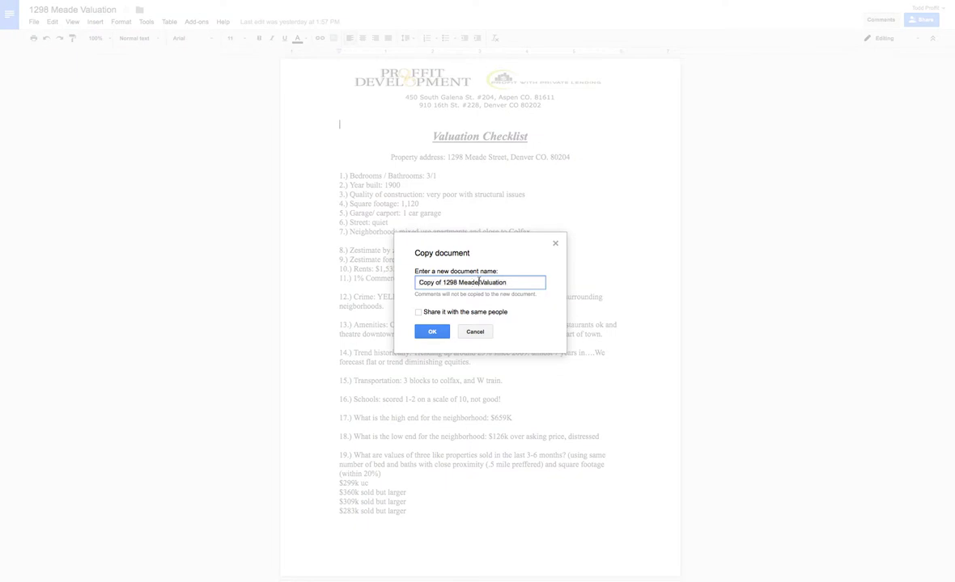
drag(479, 282, 419, 282)
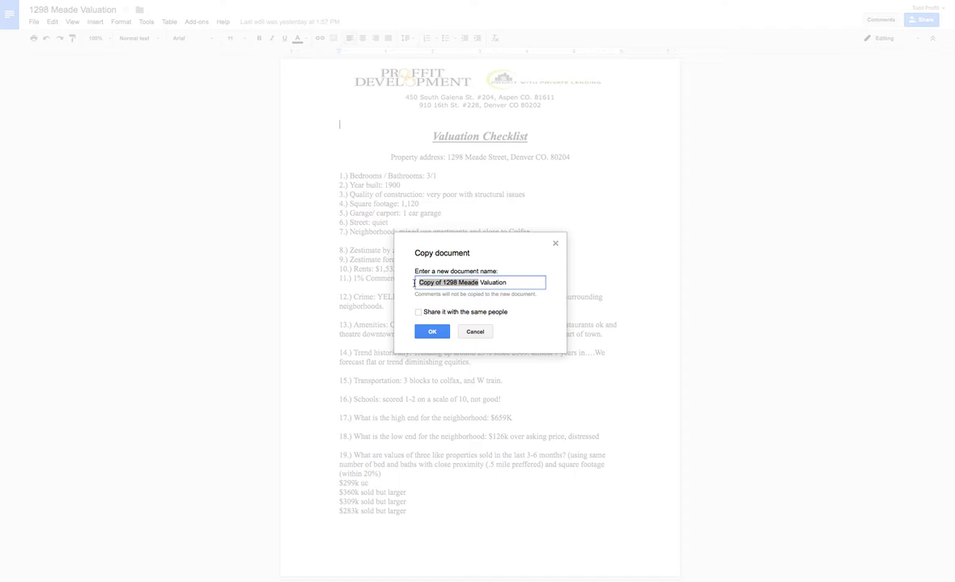
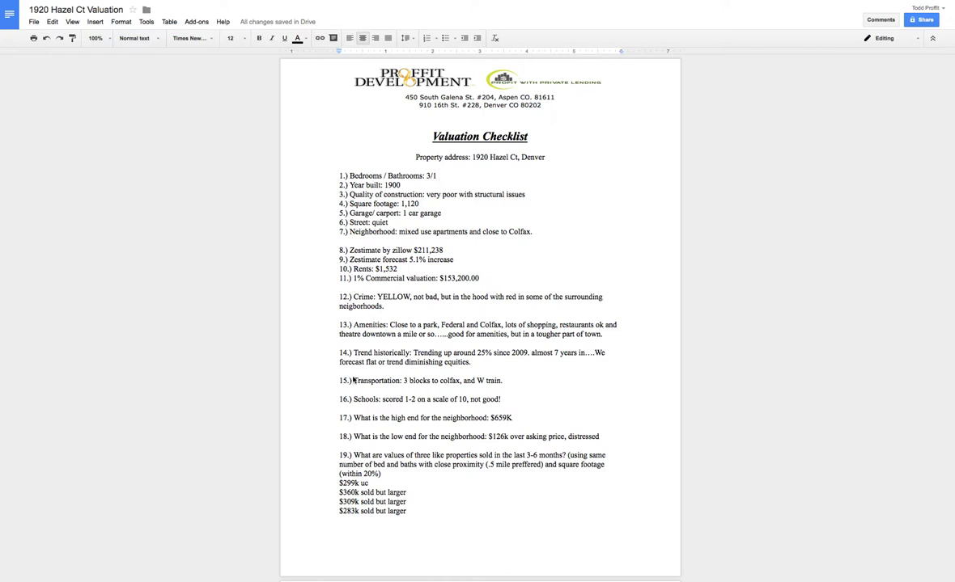
click(438, 176)
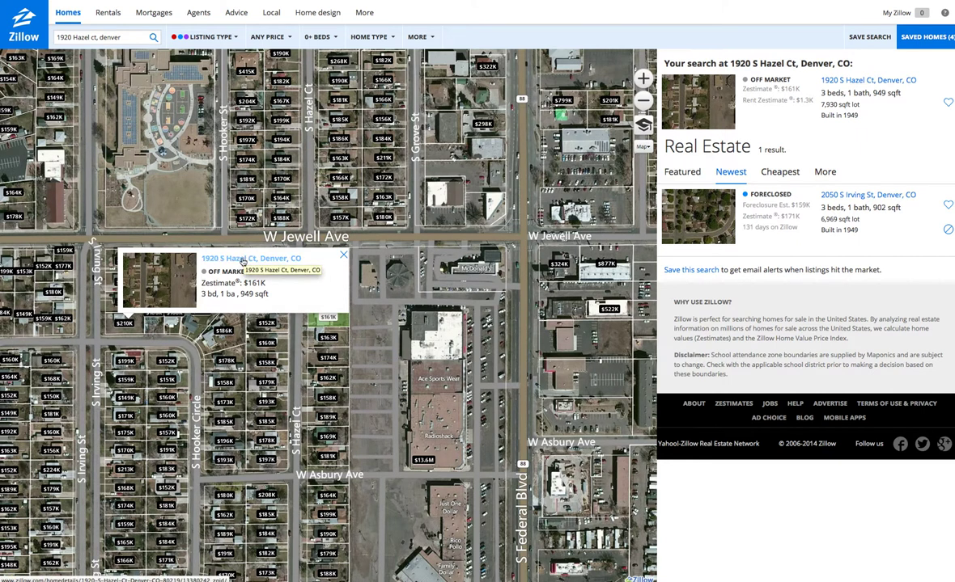
click(242, 260)
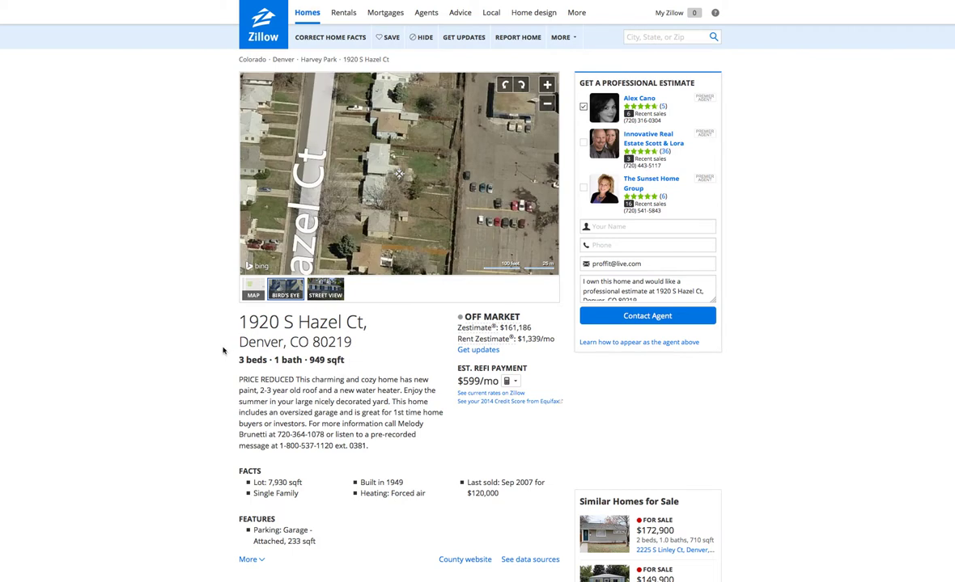
click(547, 105)
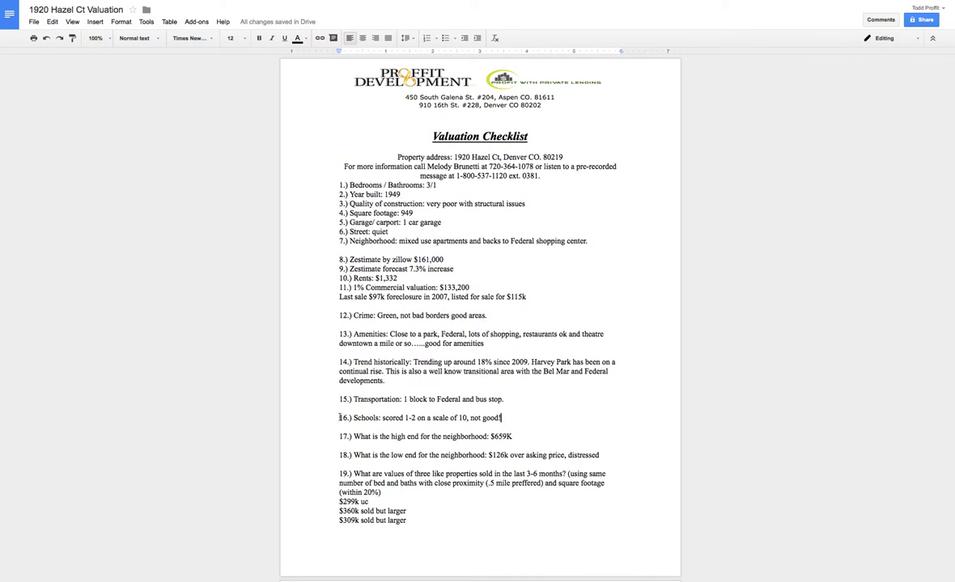
drag(497, 418, 334, 190)
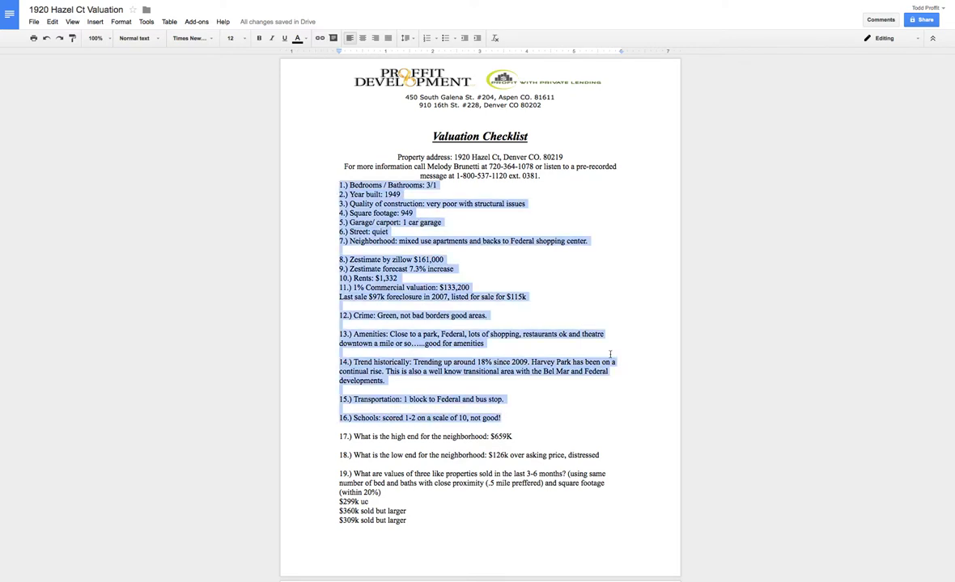
click(590, 262)
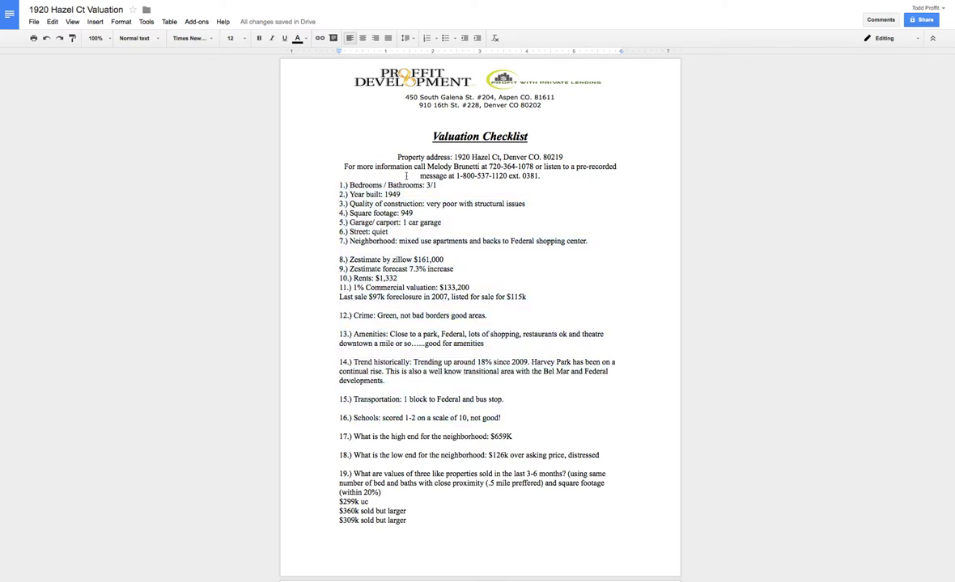
drag(397, 157, 539, 175)
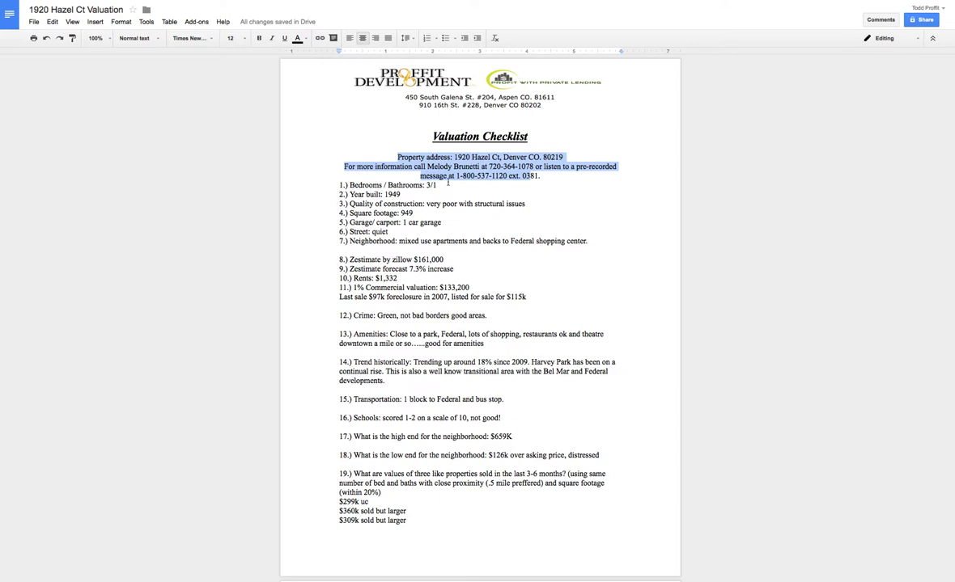
click(336, 300)
drag(339, 297, 531, 297)
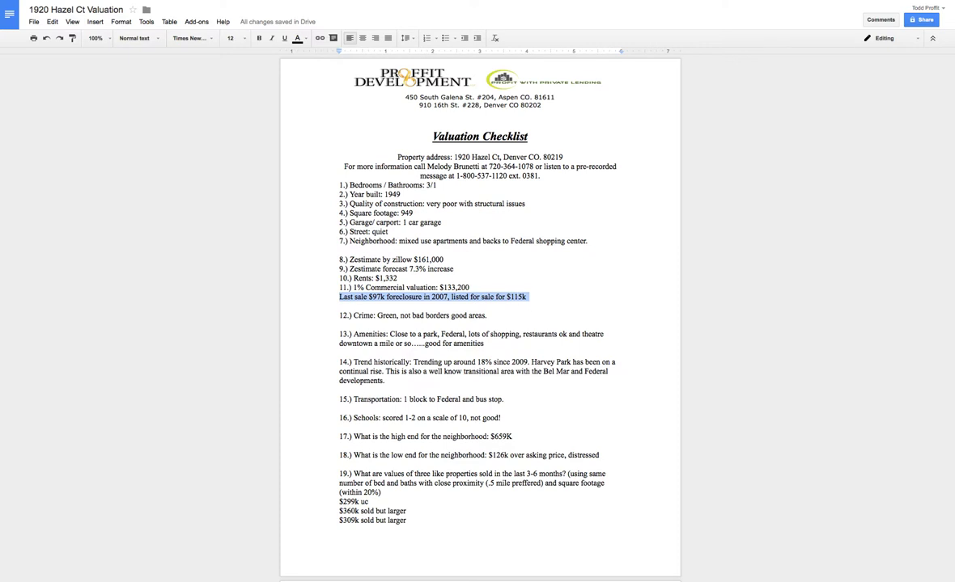
On the Zillow page, select the foreclosure sale and first price history entries
key(ctrl+Tab)
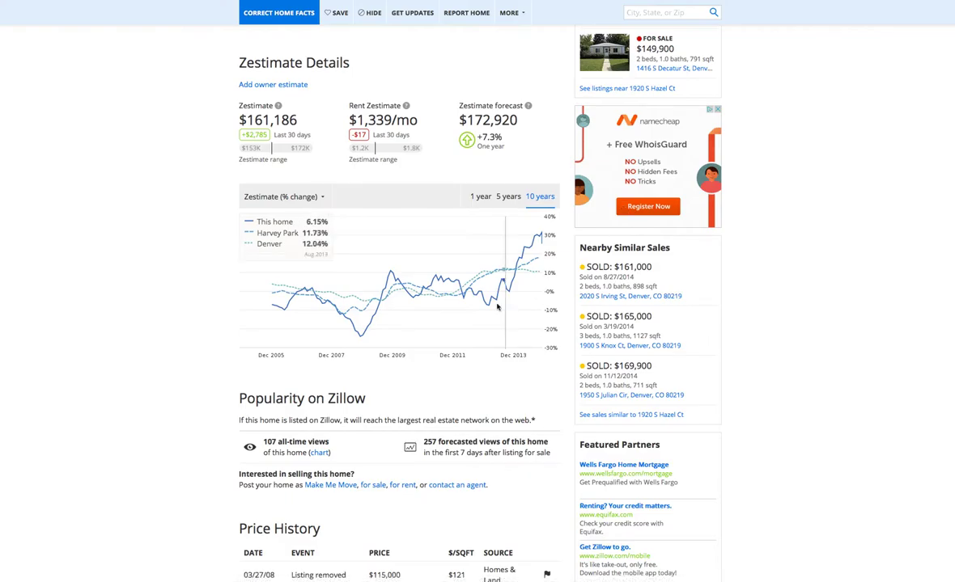
scroll(477, 308, down, 5)
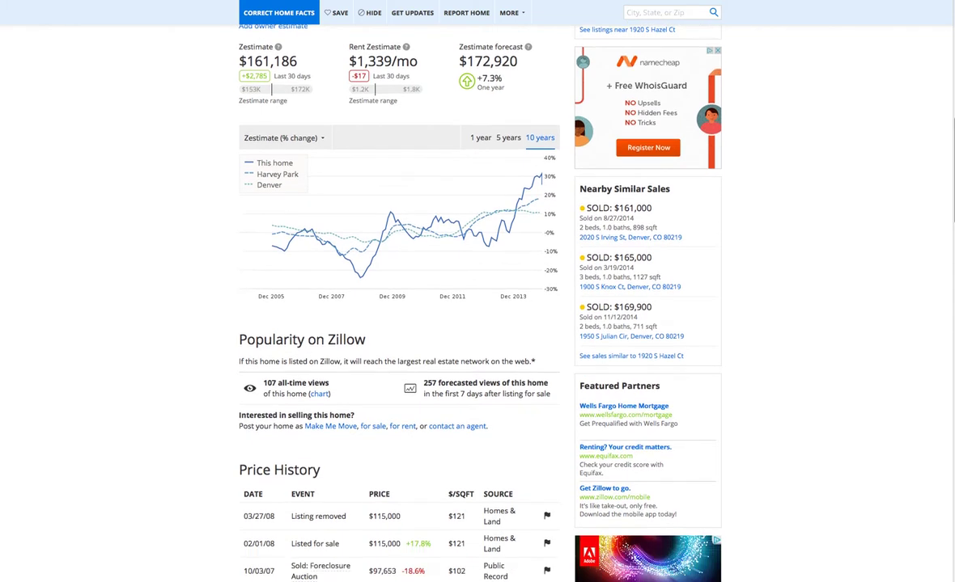
scroll(486, 300, down, 1)
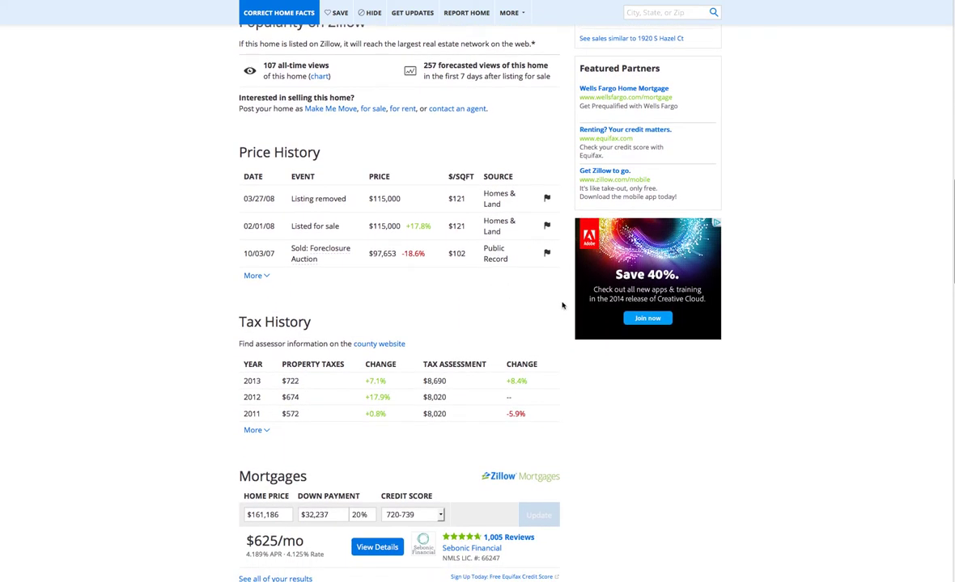
drag(294, 250, 385, 257)
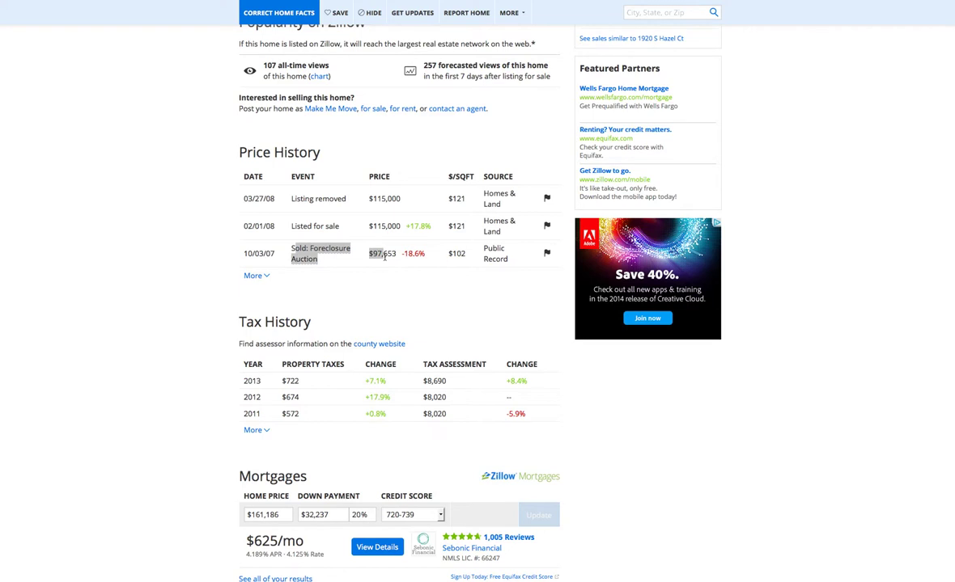
drag(272, 253, 254, 253)
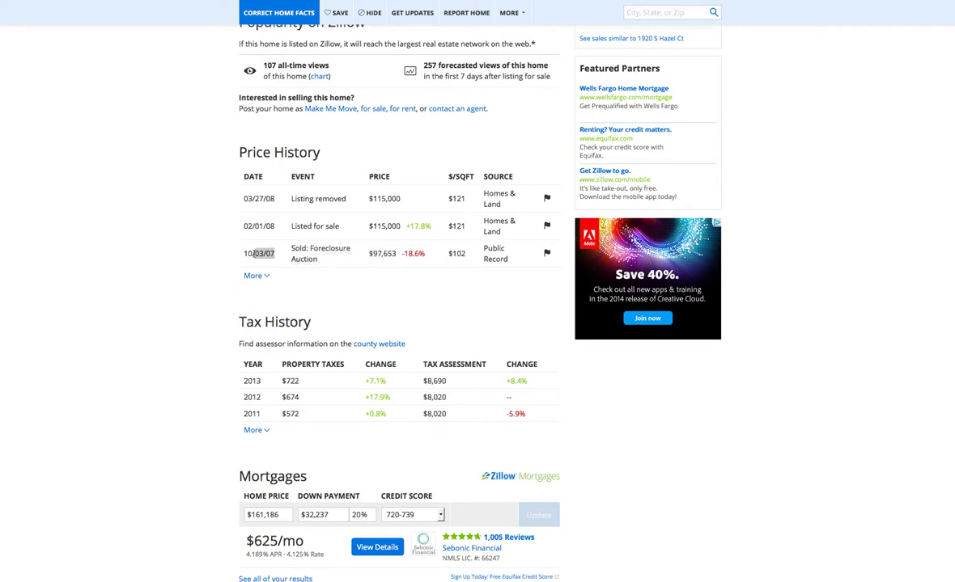
drag(242, 201, 399, 209)
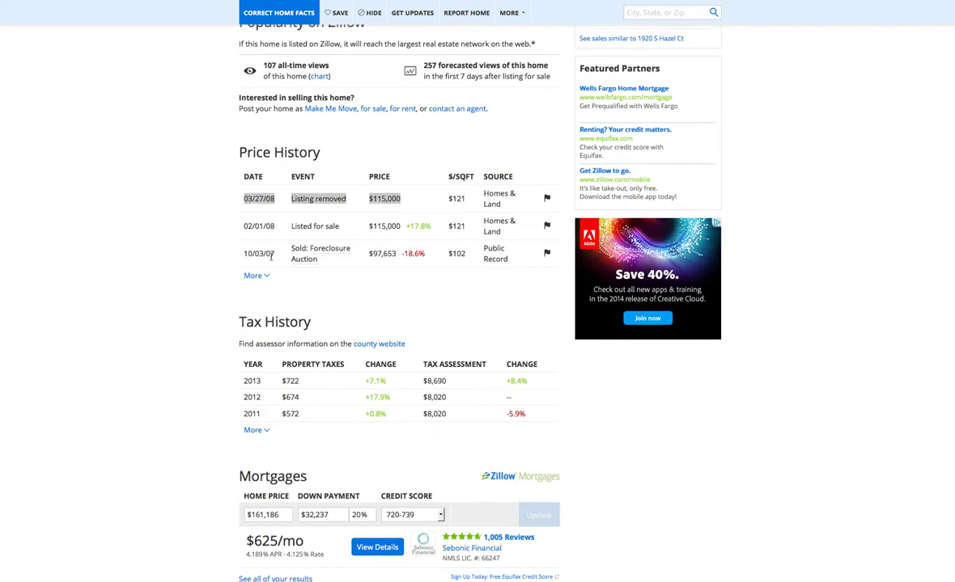
click(314, 255)
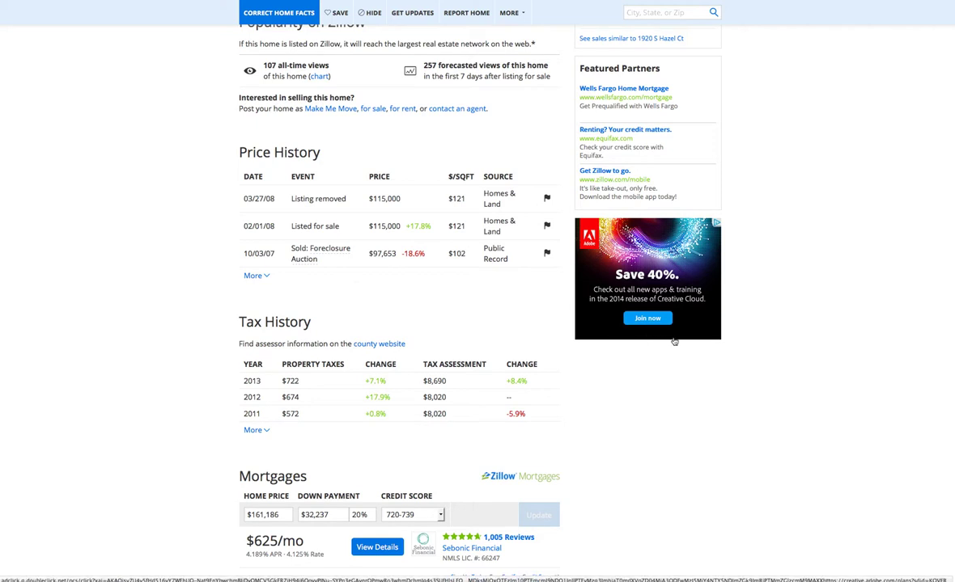
Select the description's closing sentences with the agent's contact phone and message extension
scroll(845, 368, up, 1)
scroll(850, 376, up, 7)
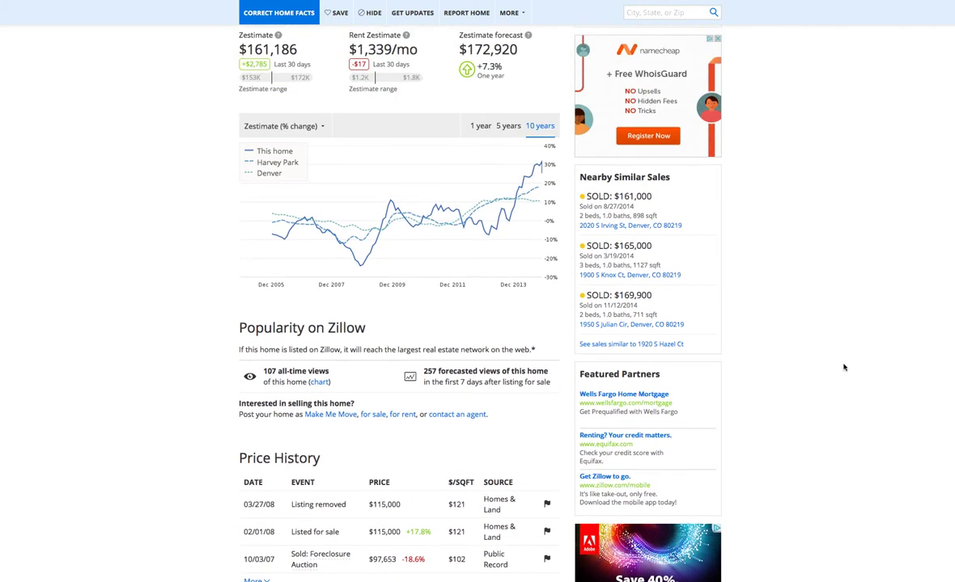
scroll(856, 370, up, 4)
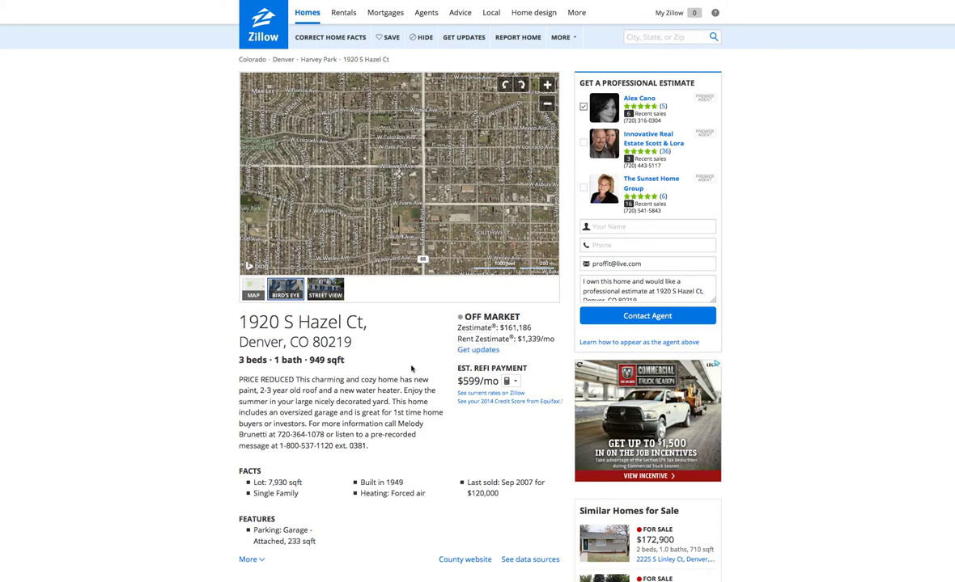
drag(239, 424, 369, 446)
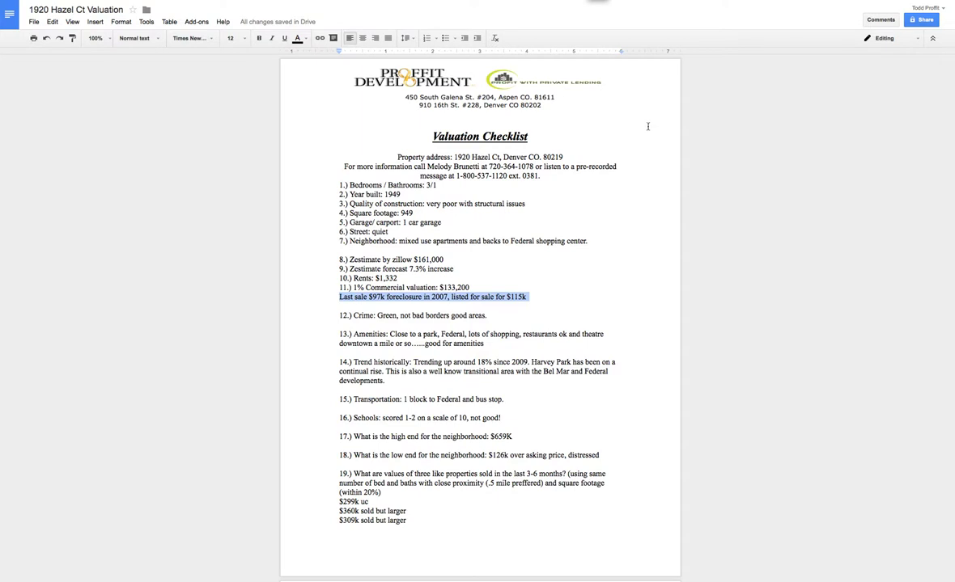
Clear the old checklist selection and select item 17 on the neighborhood's $659K high end
click(507, 269)
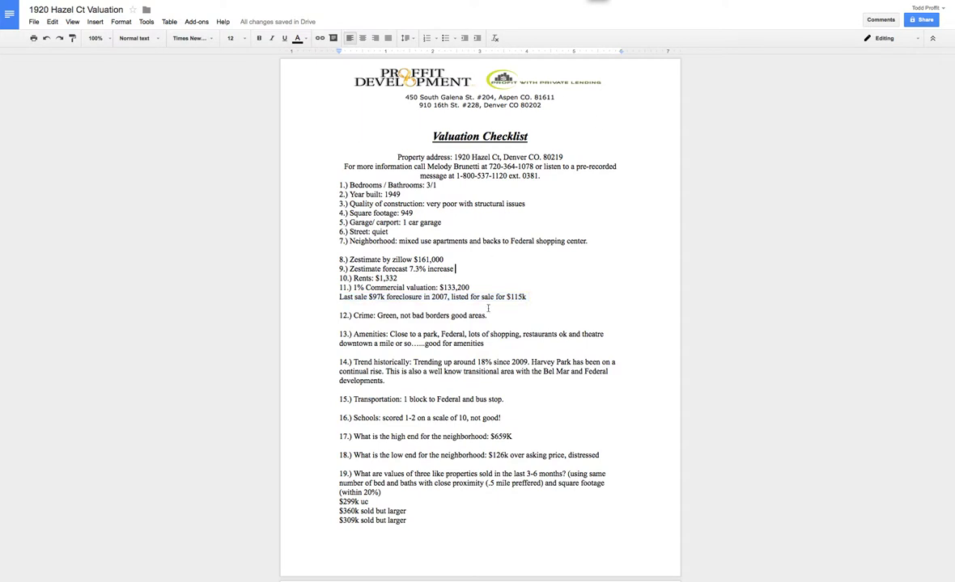
drag(339, 436, 510, 436)
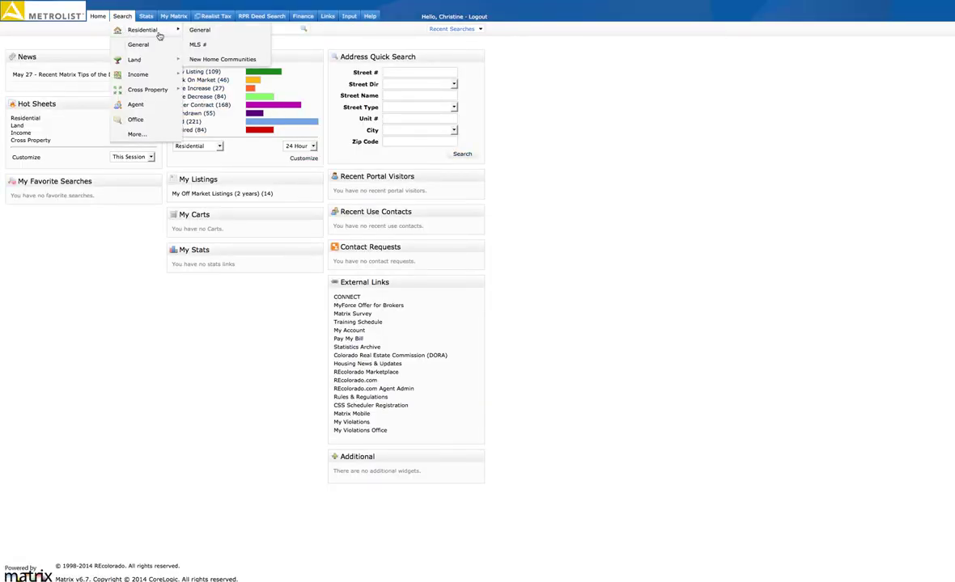
Run a general residential search including Under Contract, Sold, Withdrawn and Expired listings on a map
click(207, 31)
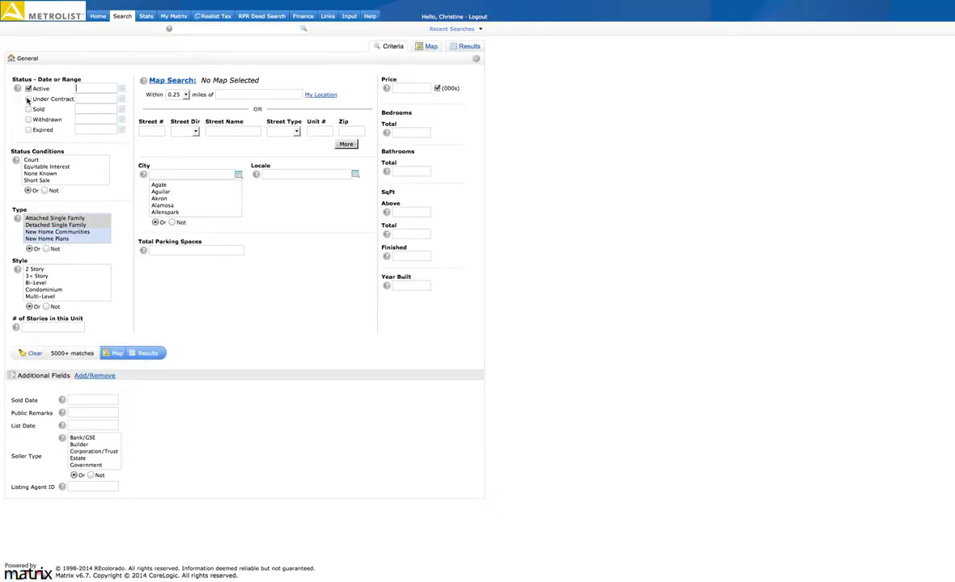
click(29, 99)
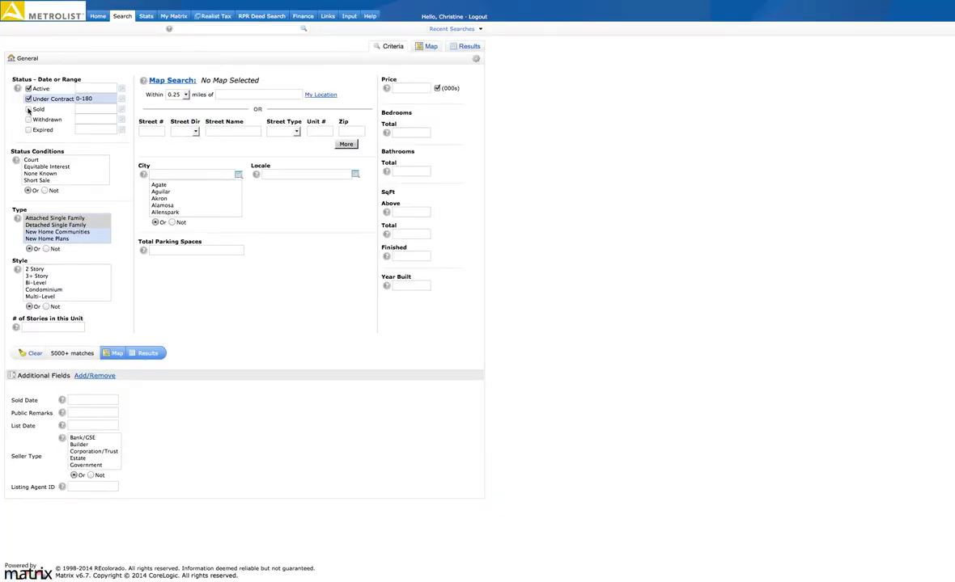
click(28, 109)
click(29, 120)
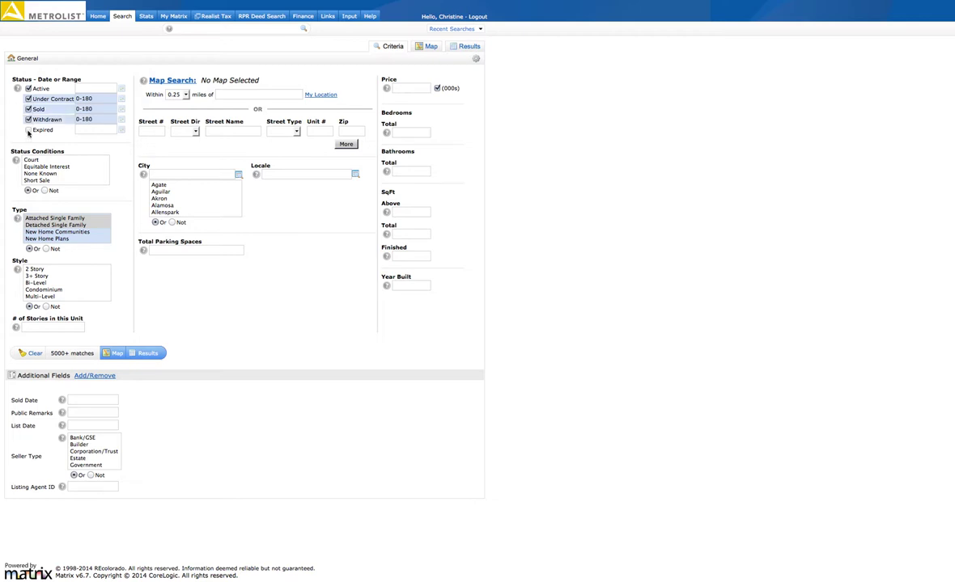
click(28, 131)
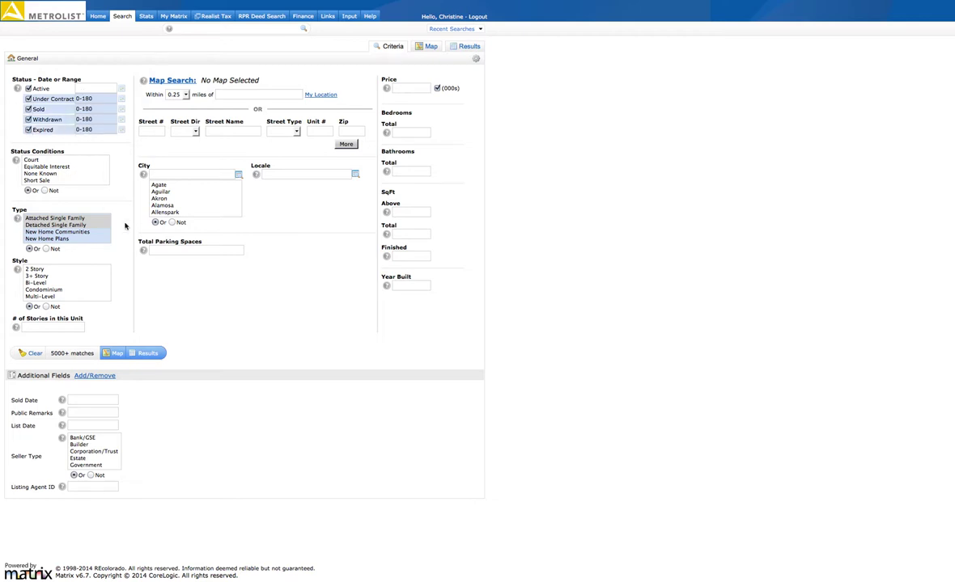
click(114, 355)
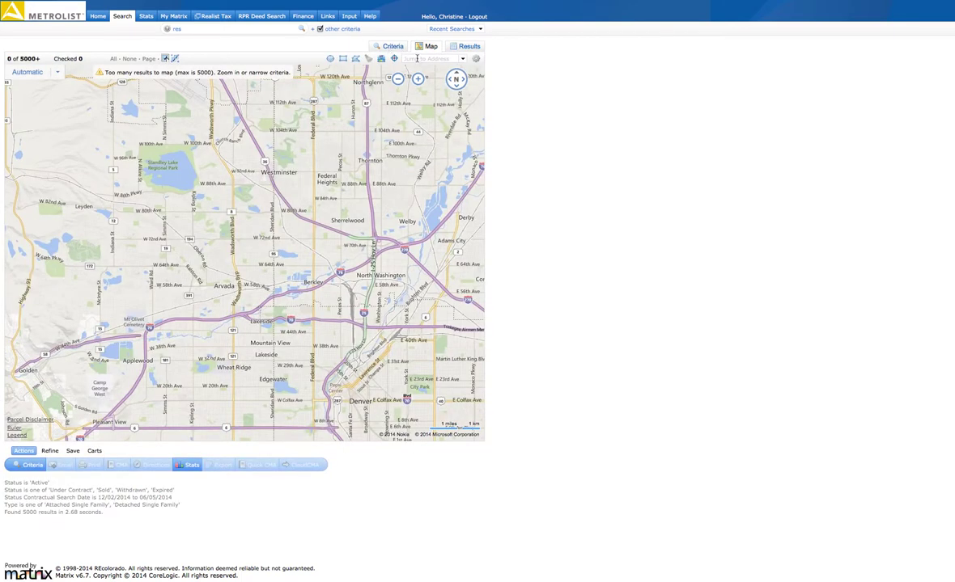
click(417, 59)
key(Return)
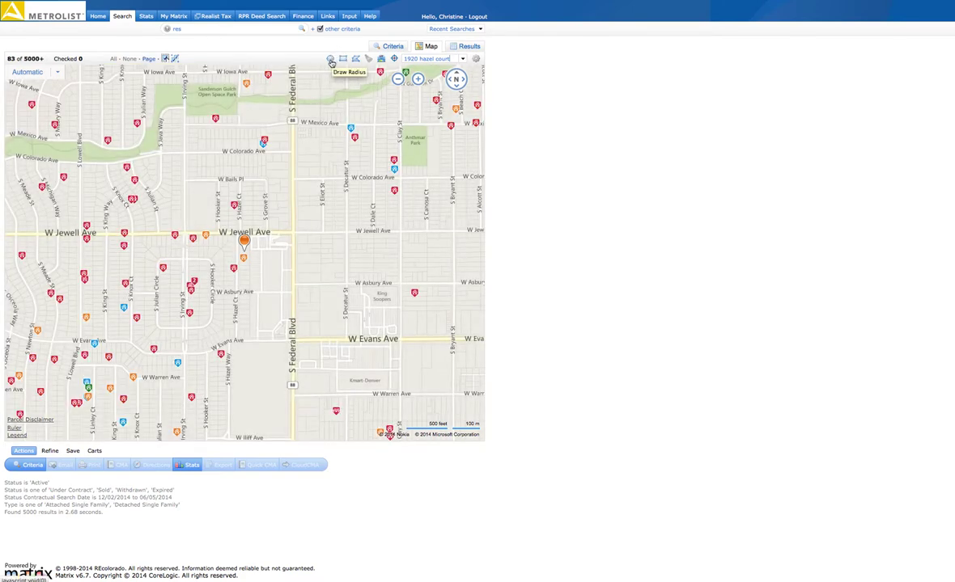
click(331, 63)
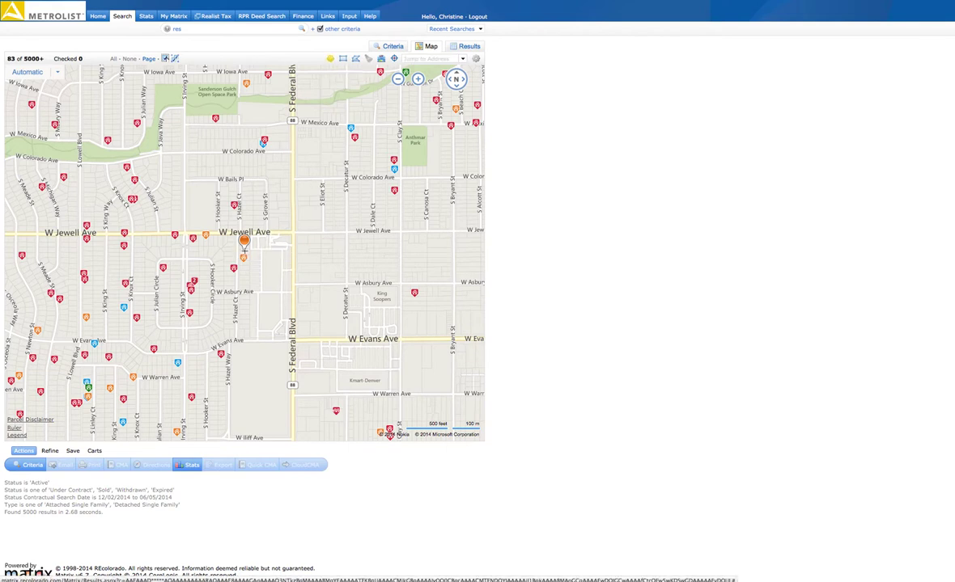
mouse_move(244, 249)
mouse_down()
mouse_move(235, 268)
mouse_move(156, 313)
mouse_up()
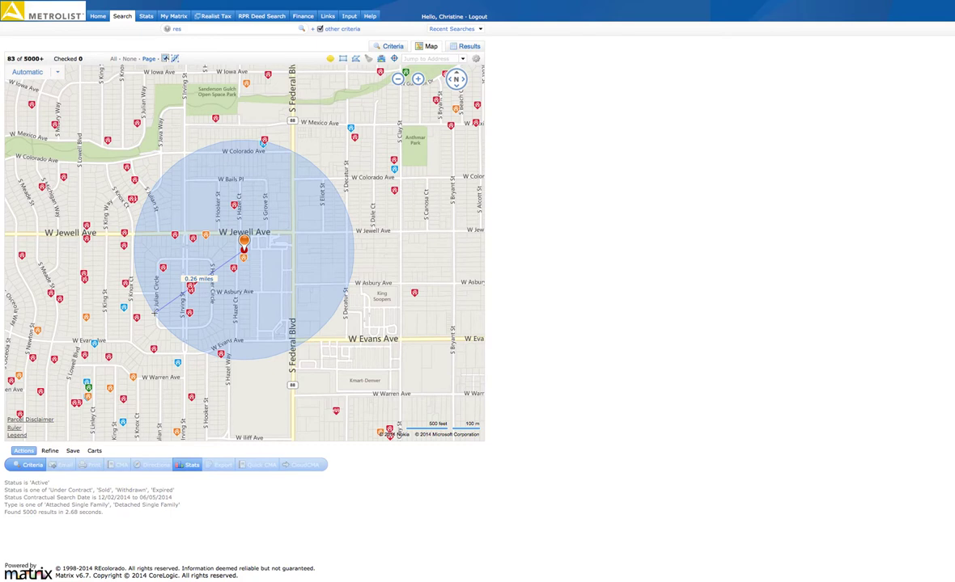
drag(155, 312, 157, 313)
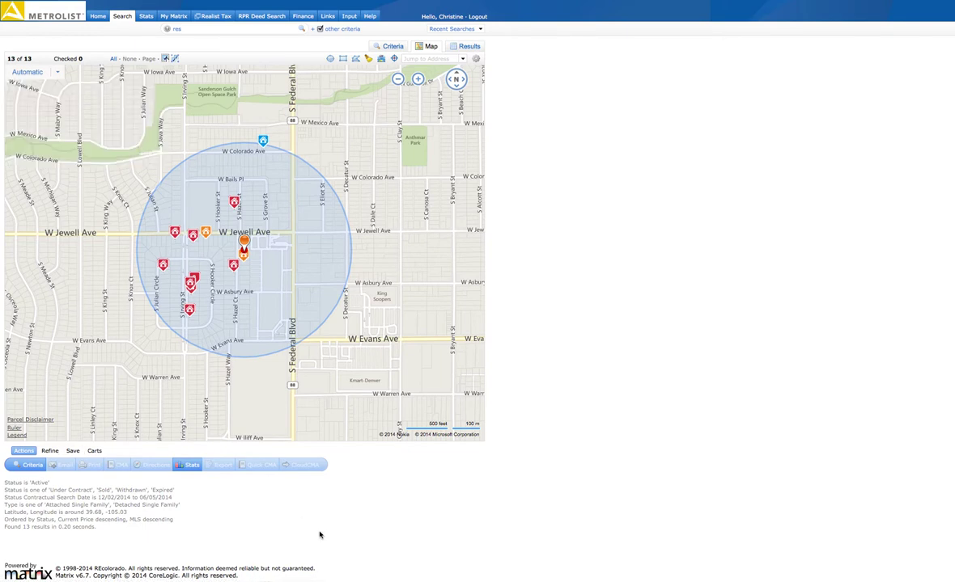
mouse_move(234, 202)
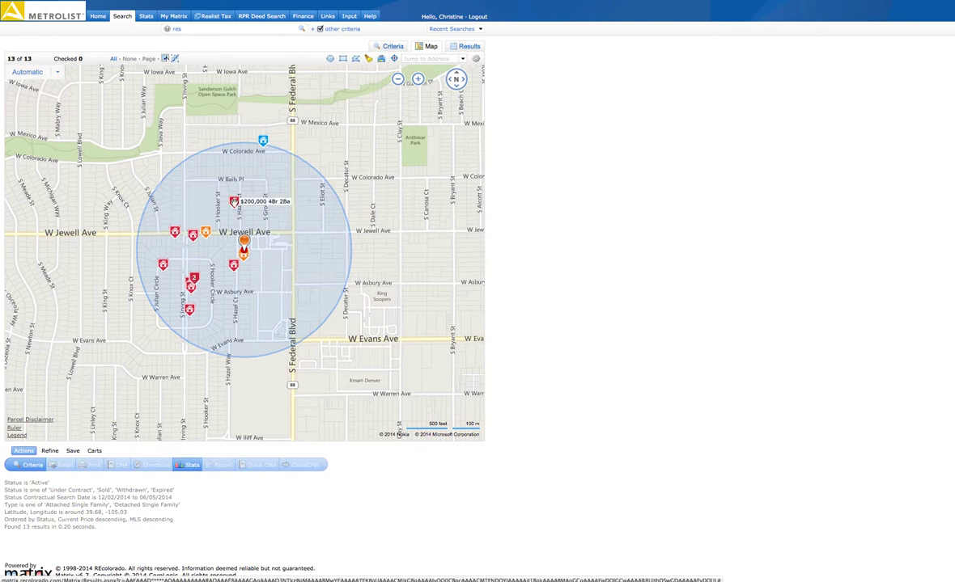
mouse_move(206, 232)
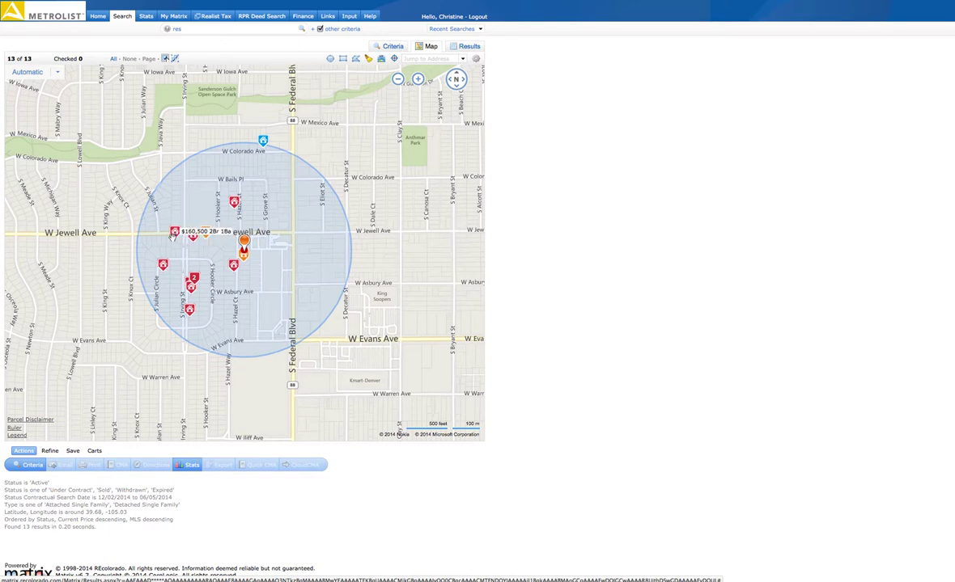
mouse_move(164, 267)
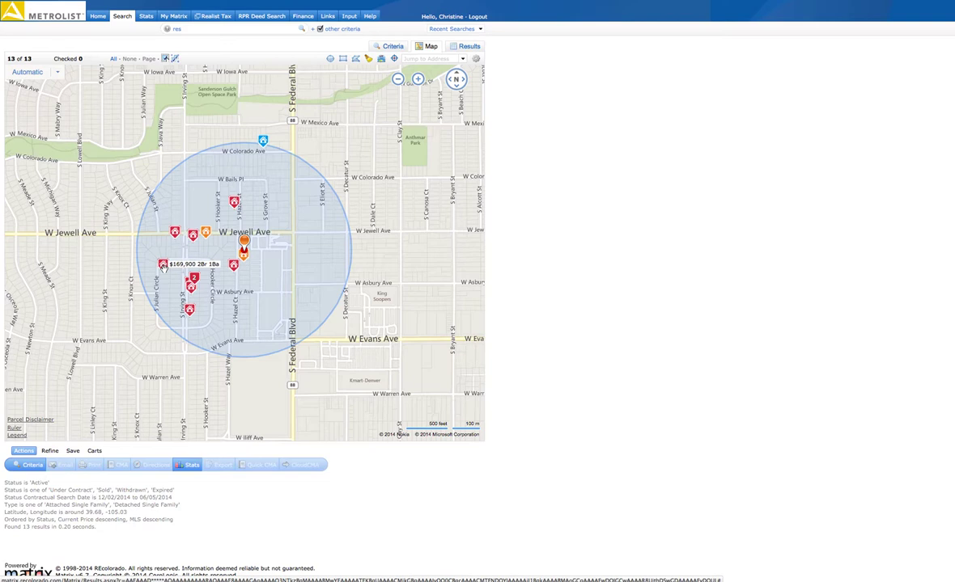
mouse_move(190, 288)
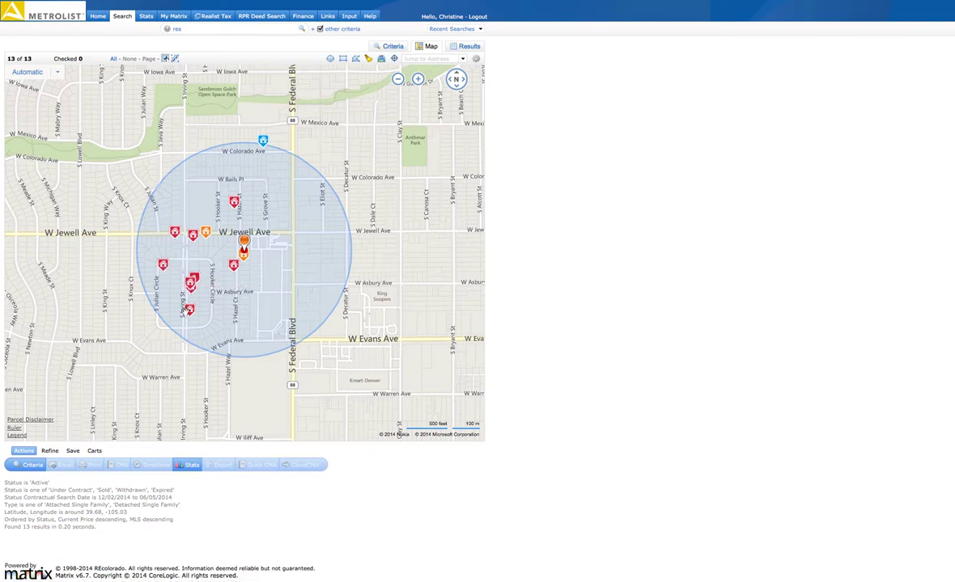
mouse_move(233, 266)
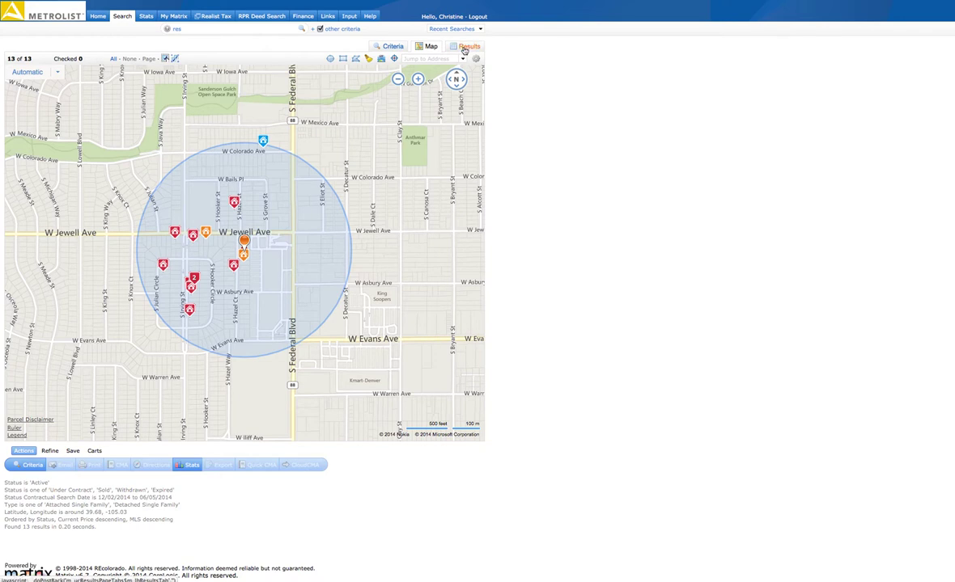
View the 13 radius listings as a results table, then return to the Hazel Ct checklist
click(465, 46)
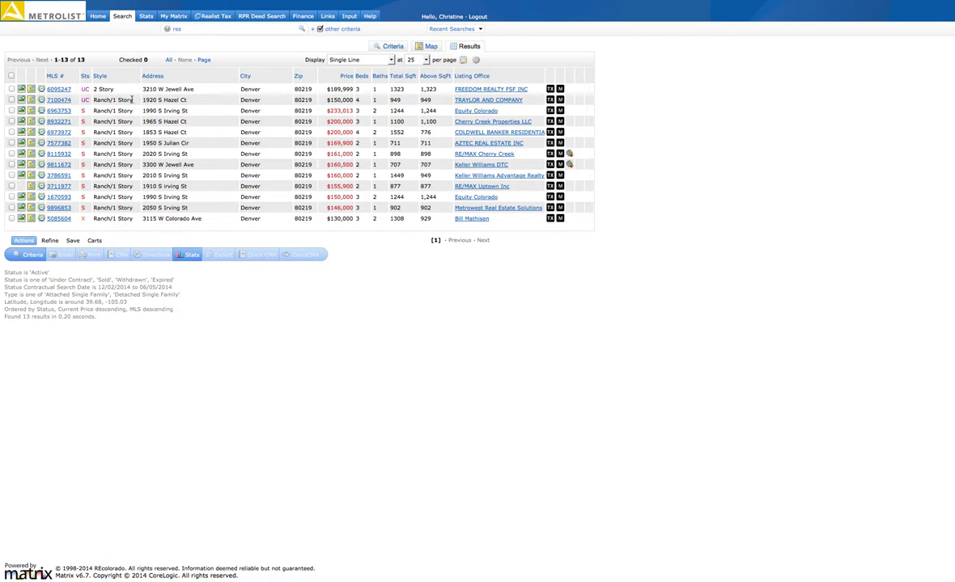
click(336, 1)
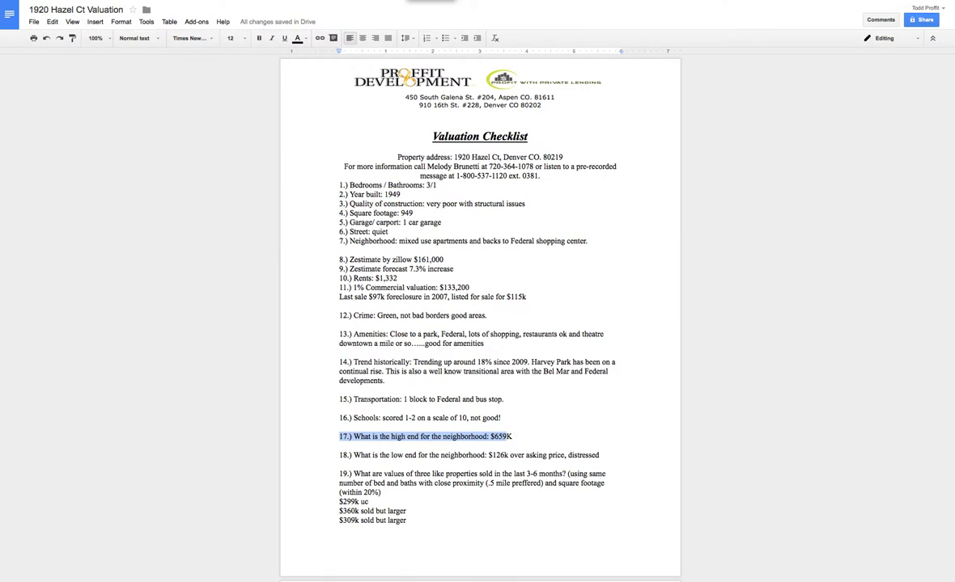
Cycle through the crime map, Zillow and Drive photo tabs, then return to the Metrolist table
click(569, 2)
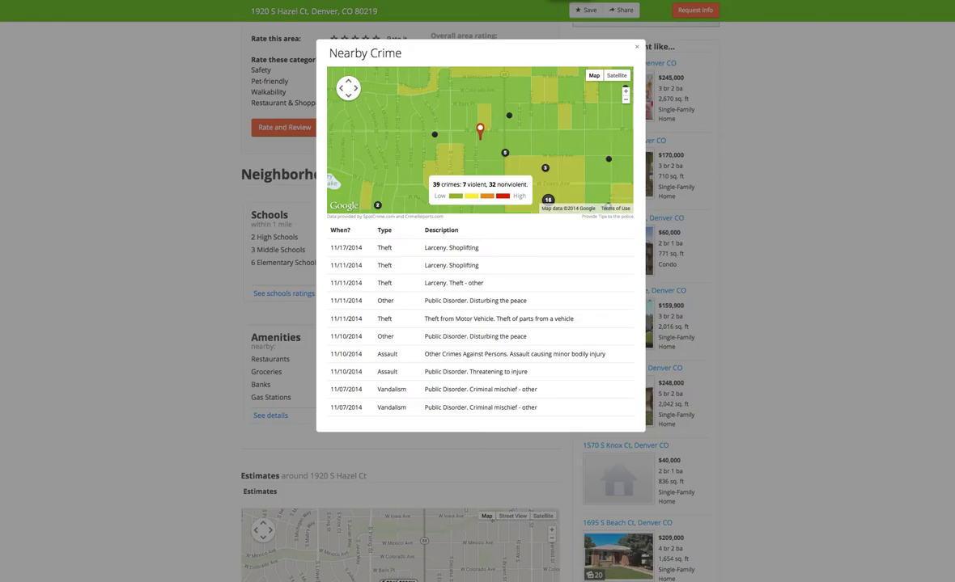
click(526, 3)
click(468, 3)
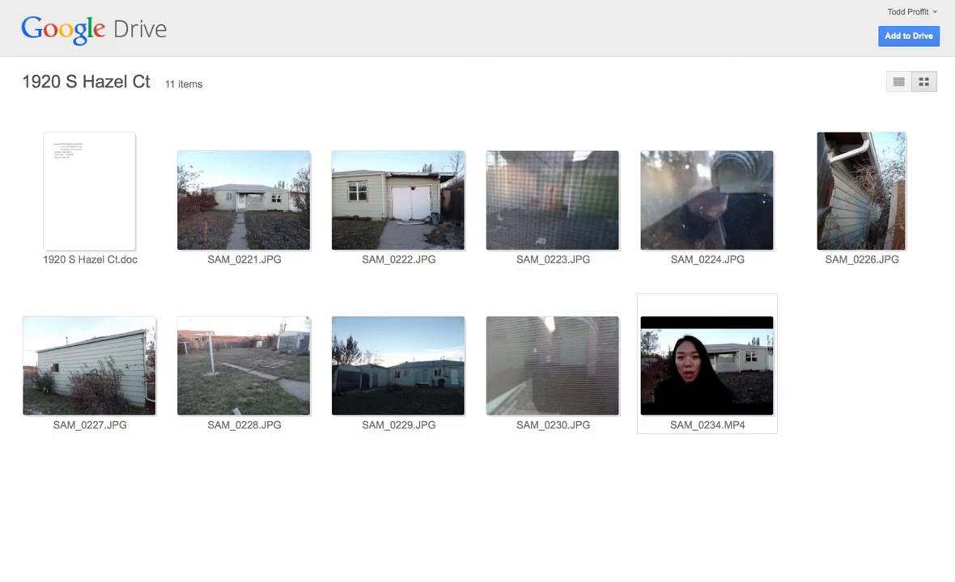
key(ctrl+Tab)
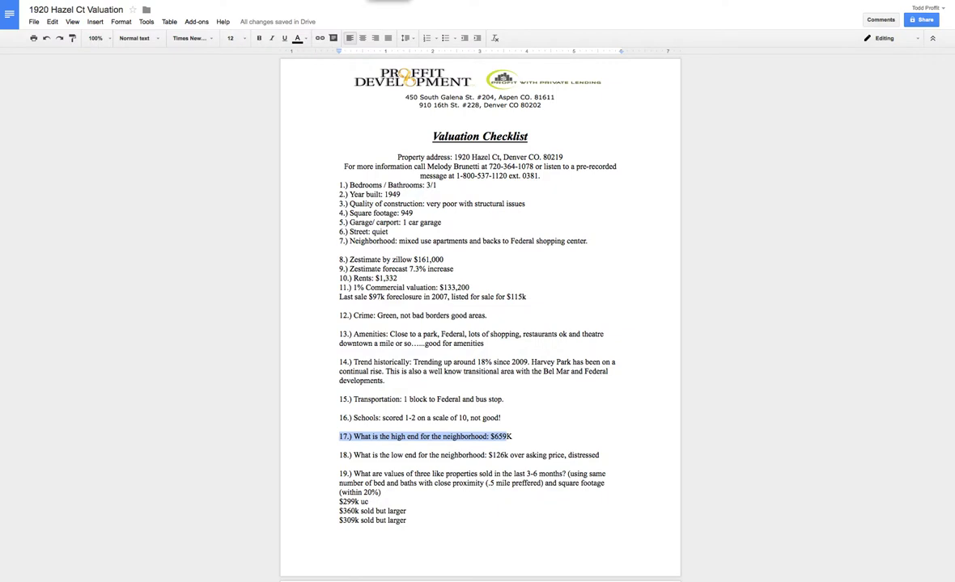
key(ctrl+Tab)
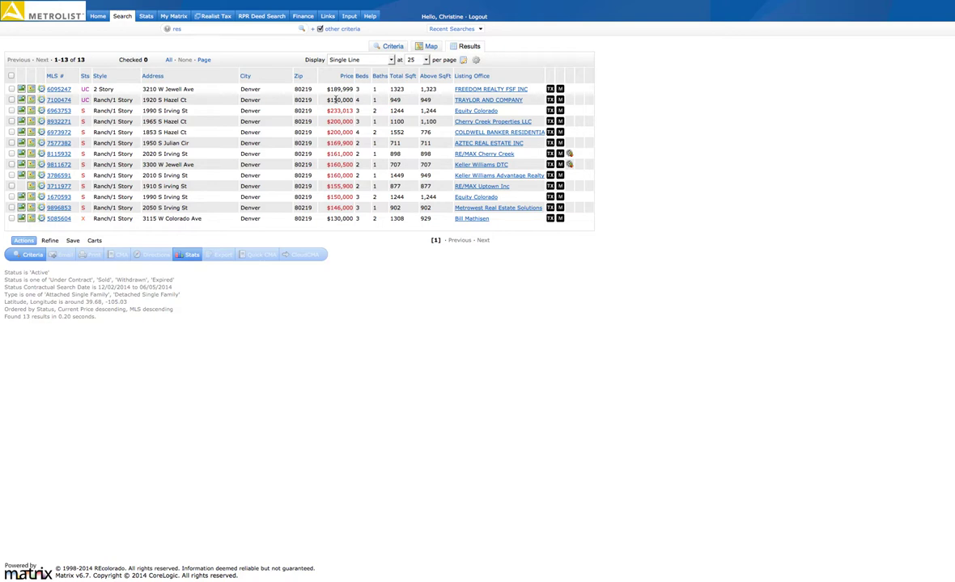
click(57, 111)
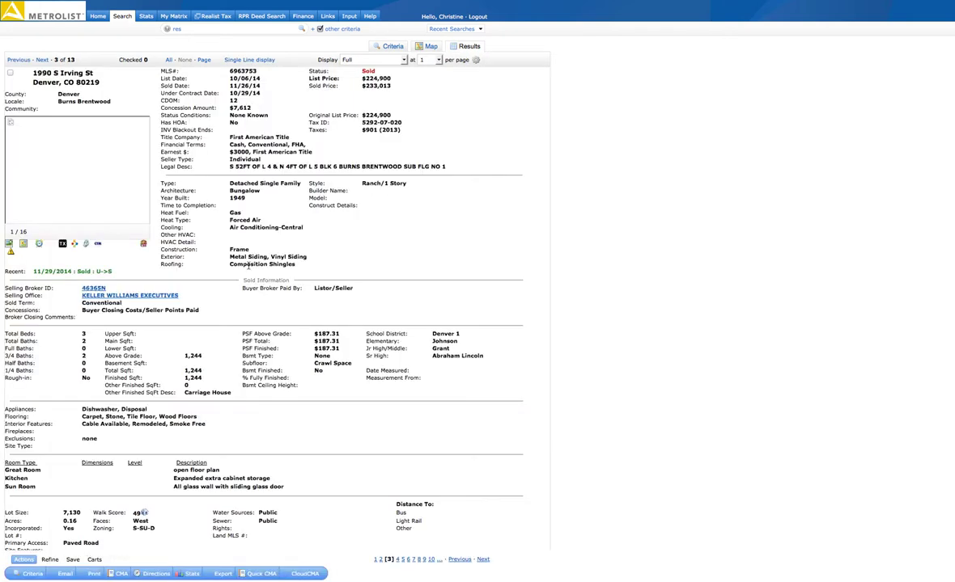
mouse_move(134, 166)
click(140, 177)
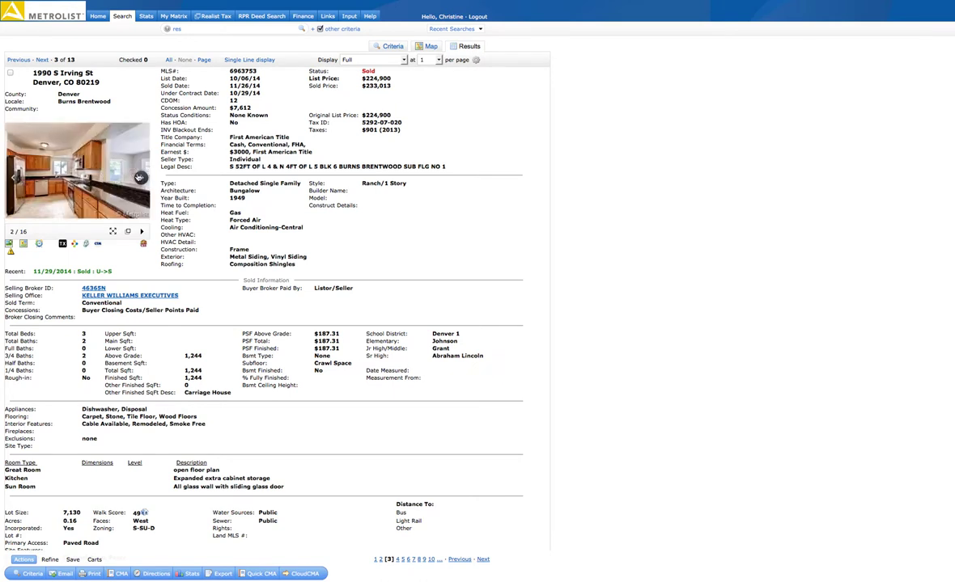
click(139, 177)
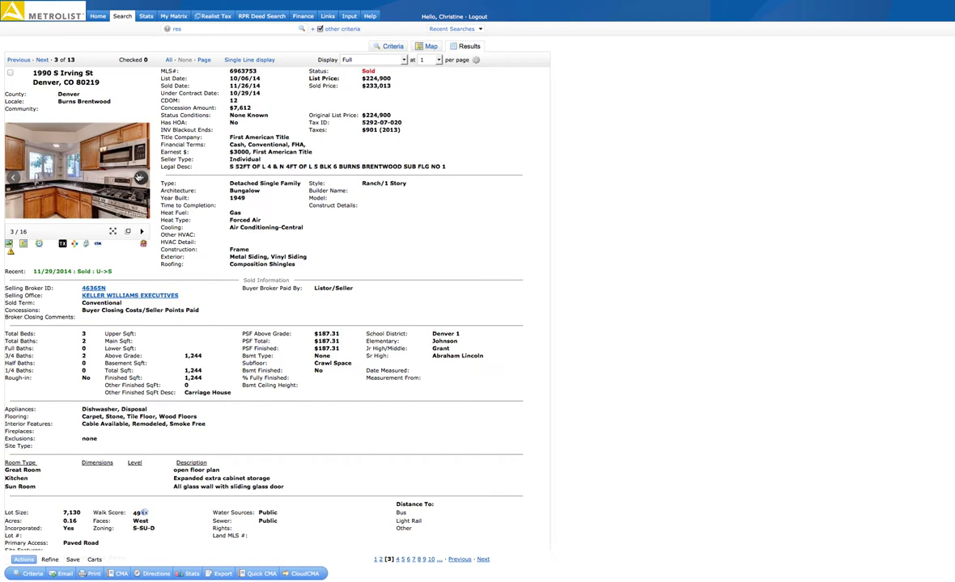
click(140, 177)
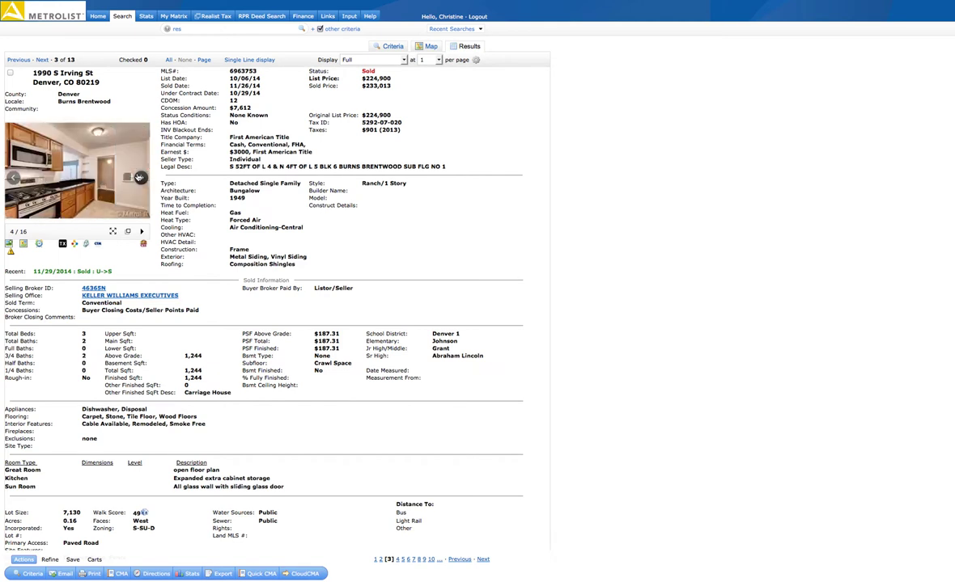
click(140, 177)
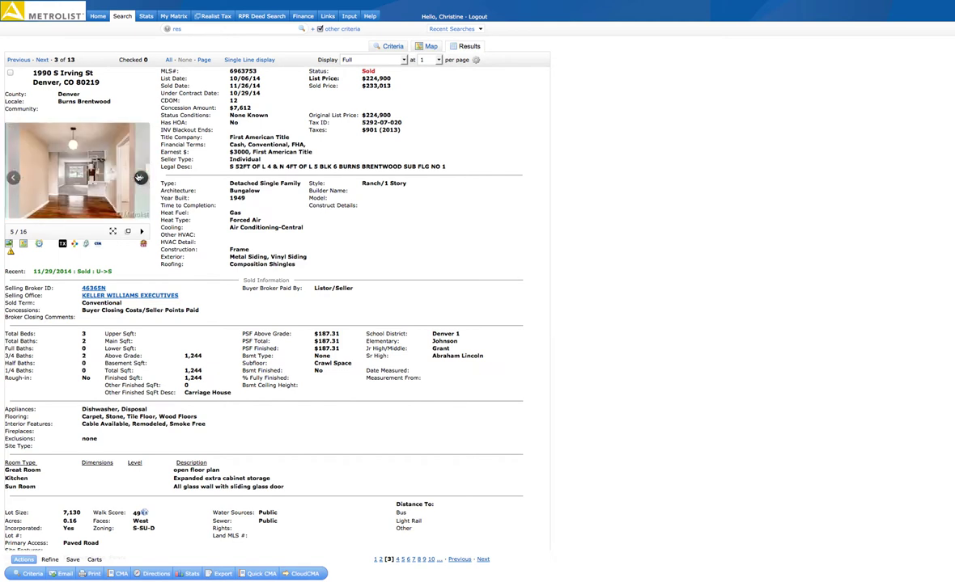
click(140, 178)
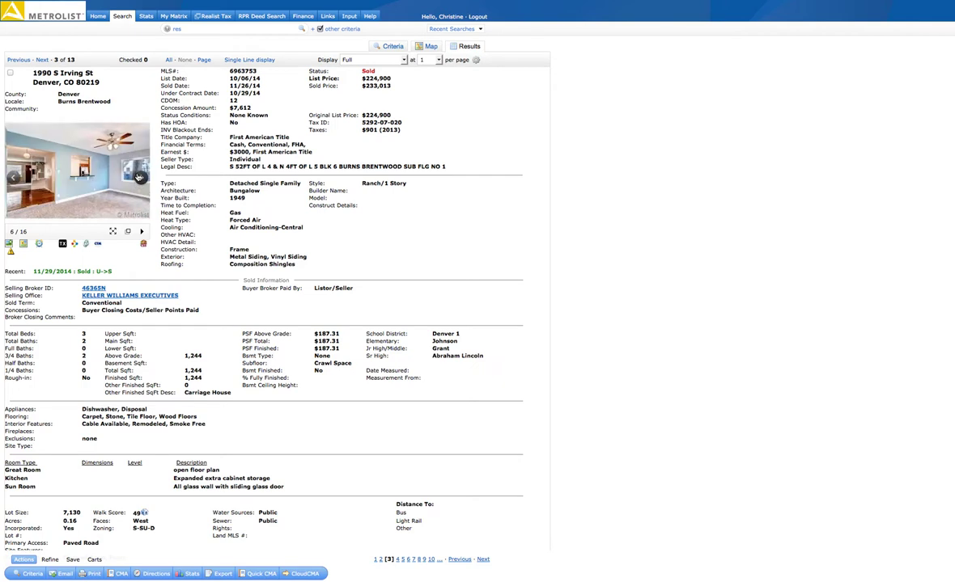
click(140, 177)
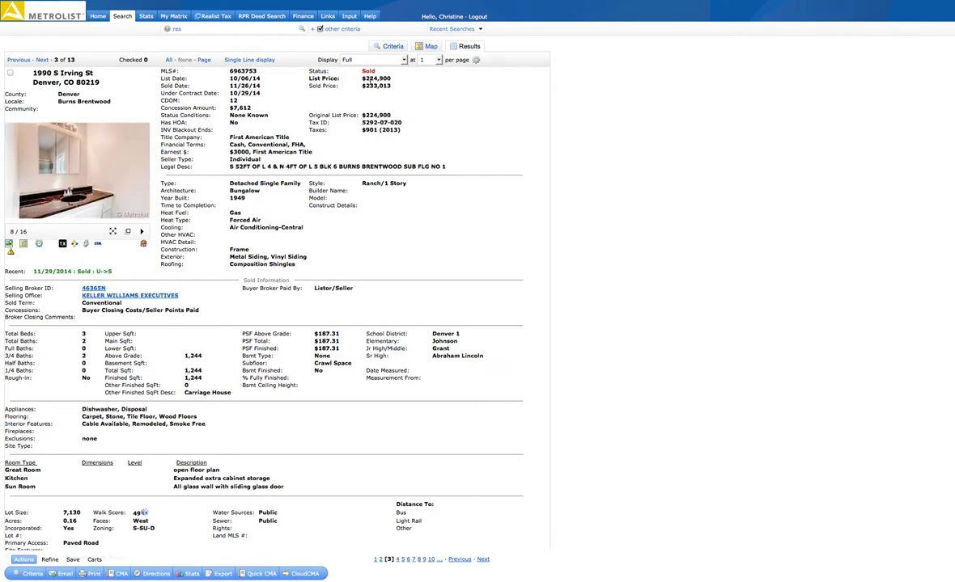
drag(372, 86, 392, 86)
click(41, 60)
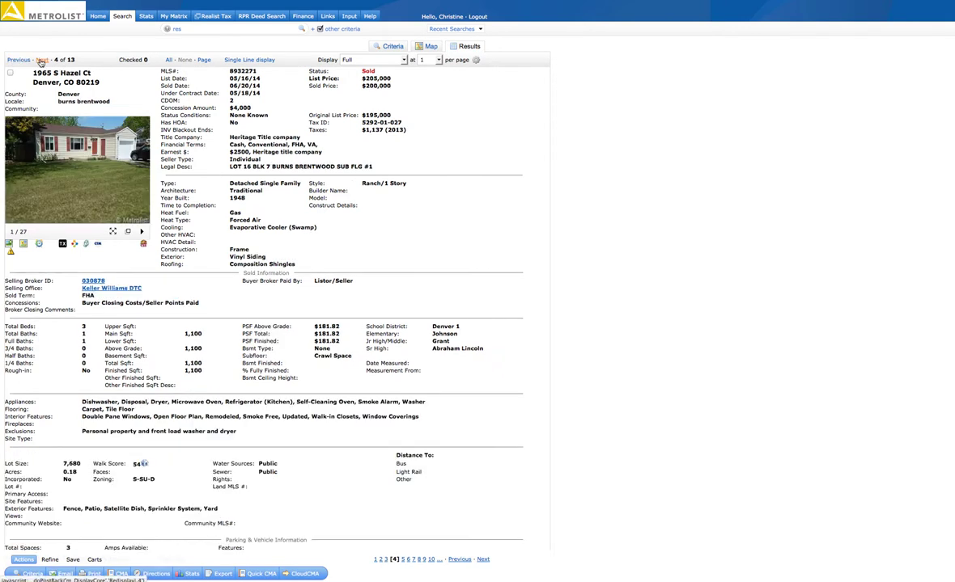
mouse_move(128, 193)
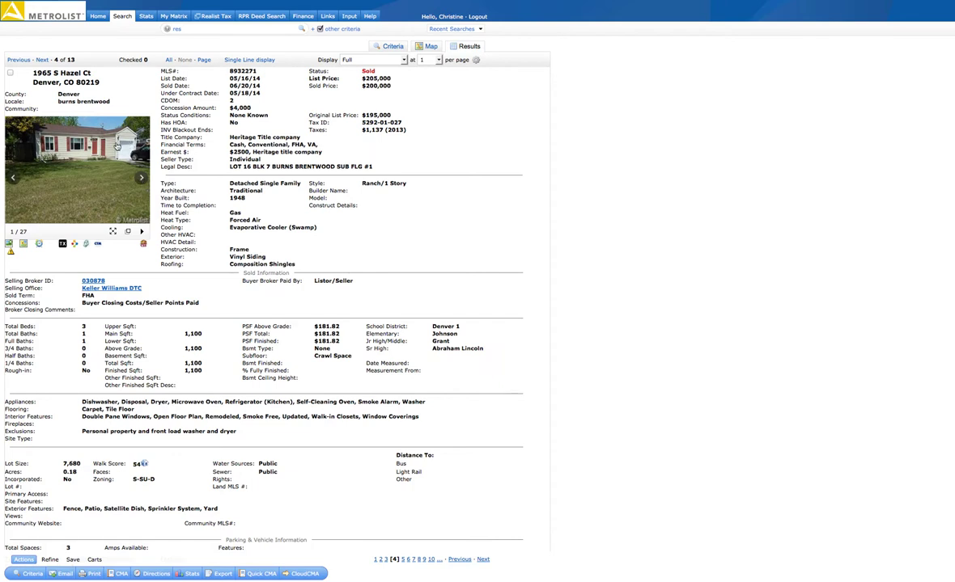
click(141, 178)
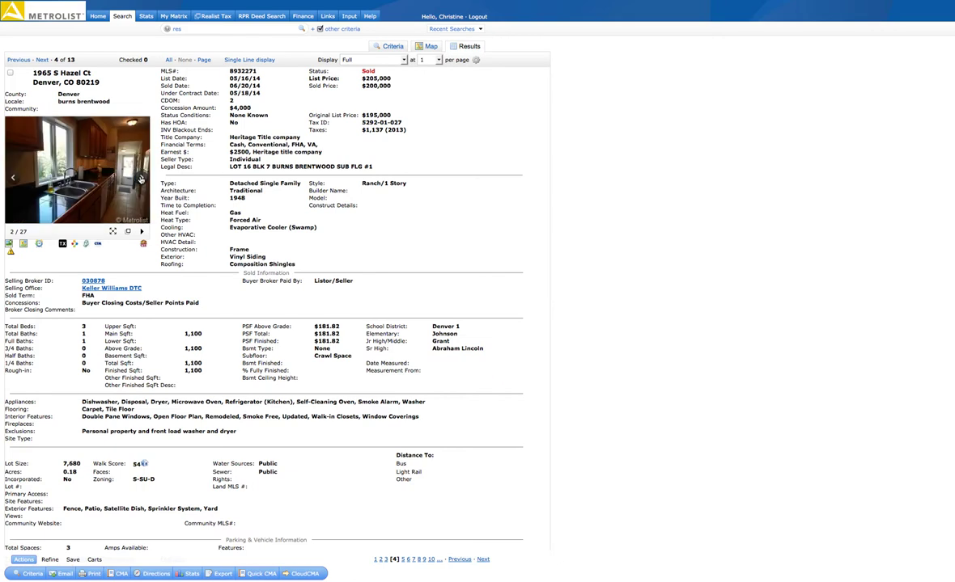
click(140, 179)
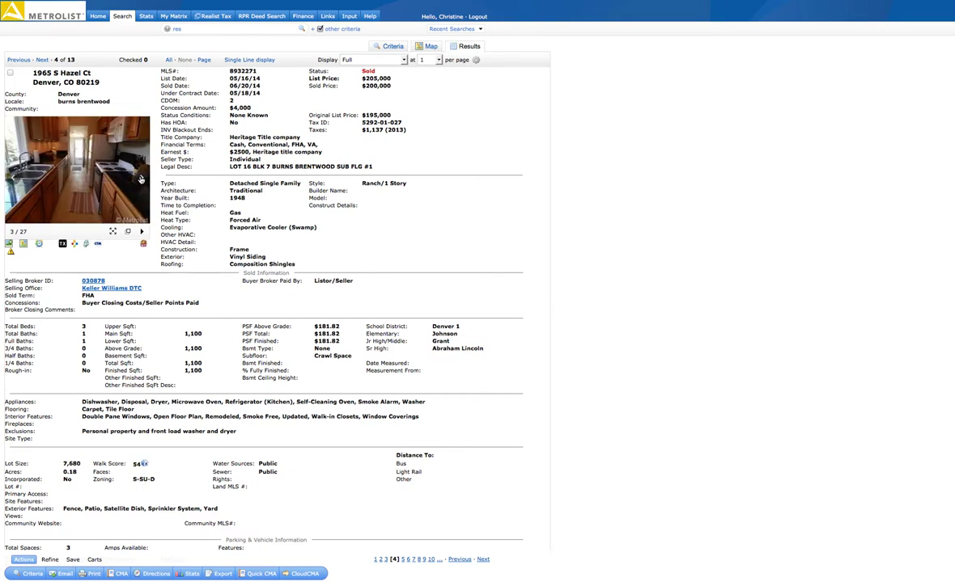
click(141, 179)
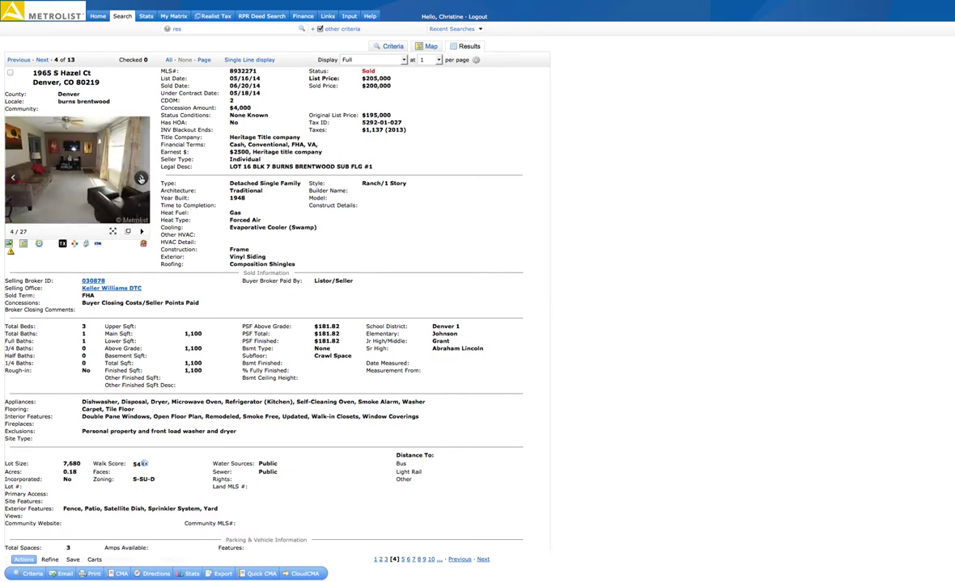
click(141, 179)
click(140, 179)
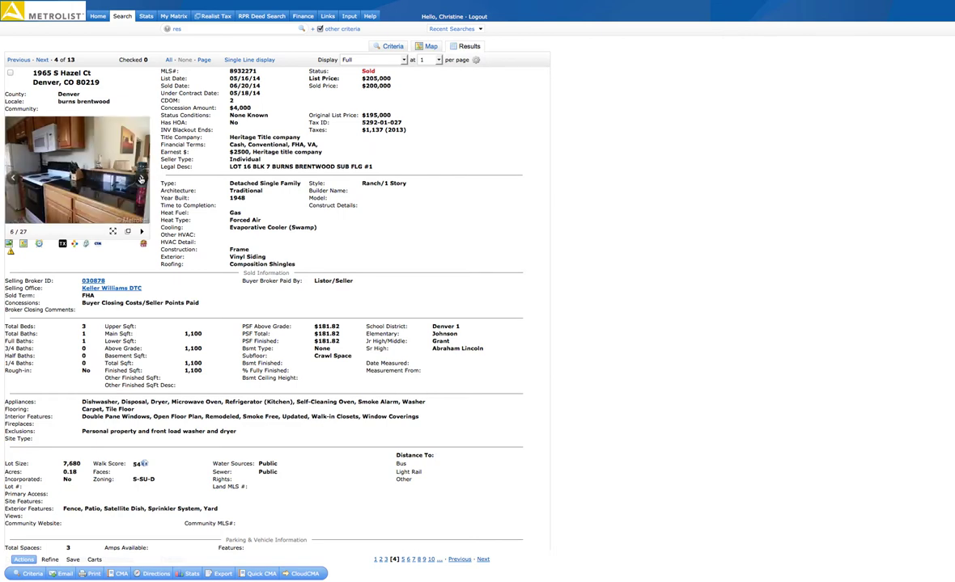
click(141, 179)
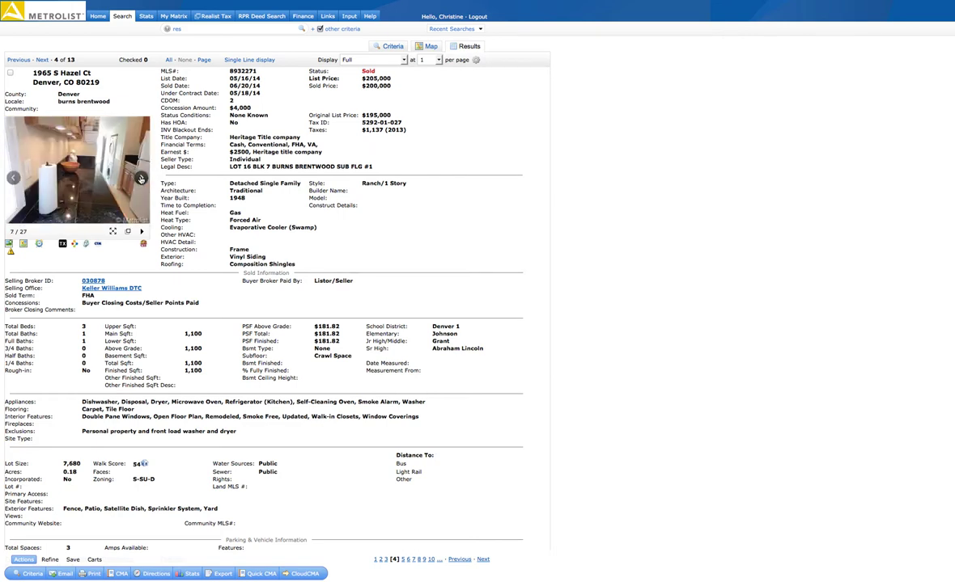
click(141, 179)
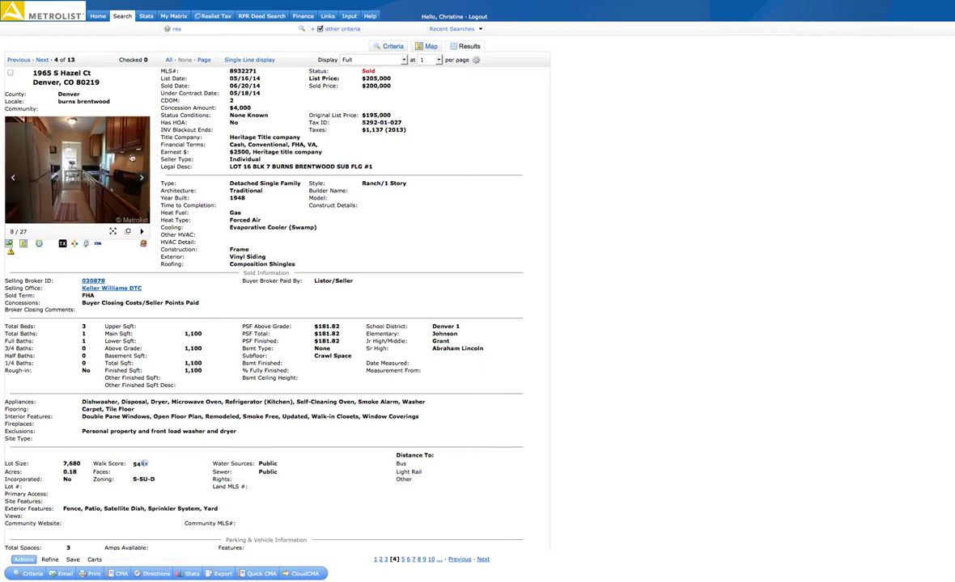
click(140, 178)
click(141, 179)
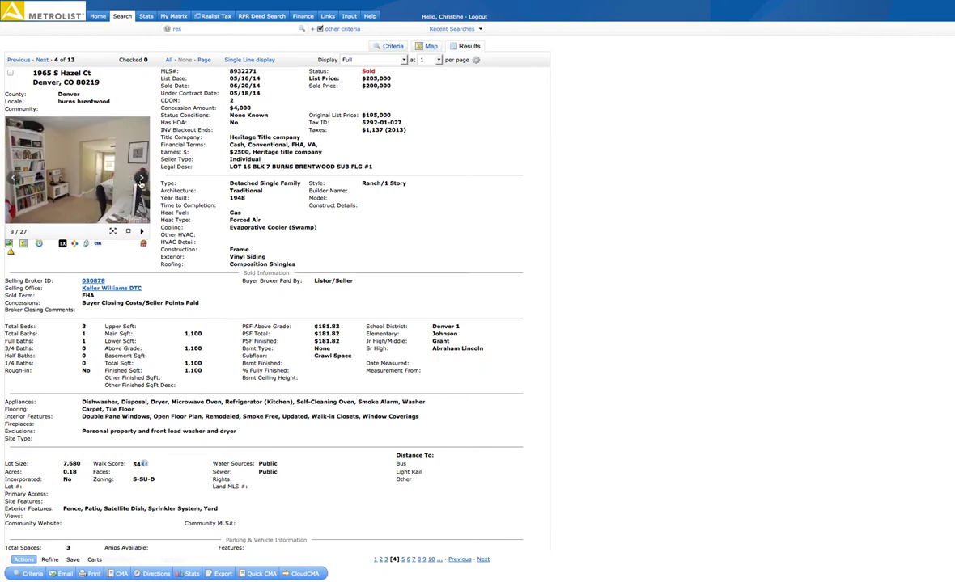
click(141, 178)
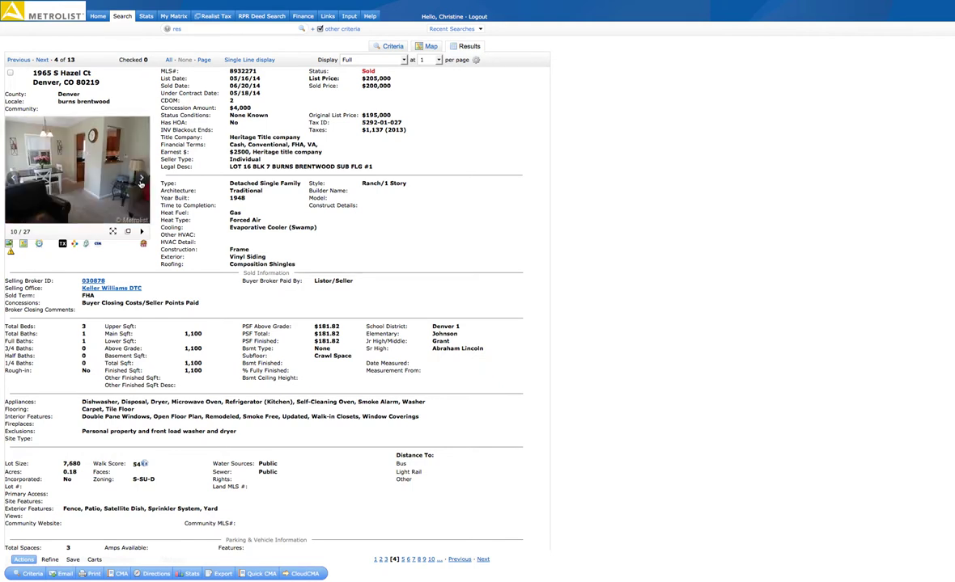
click(42, 60)
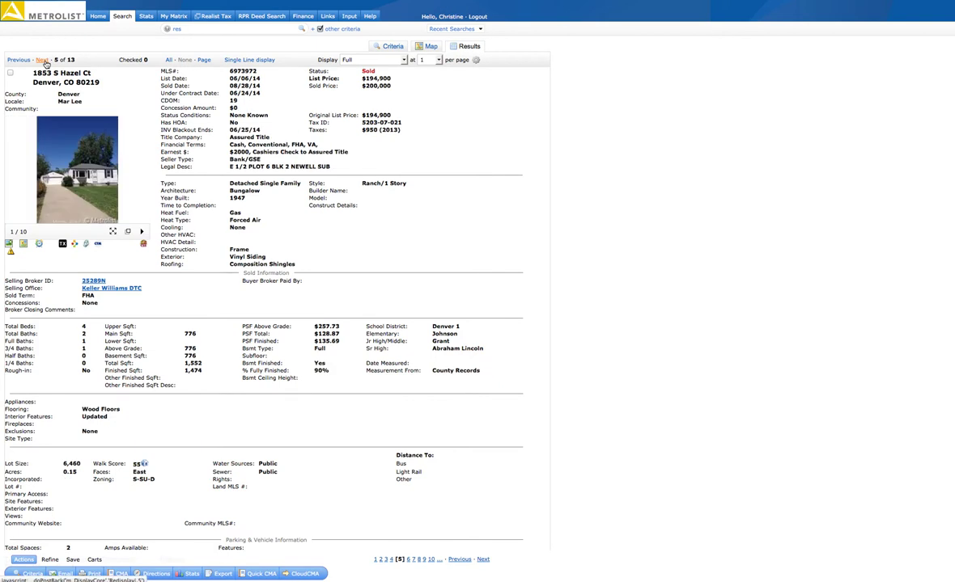
mouse_move(142, 180)
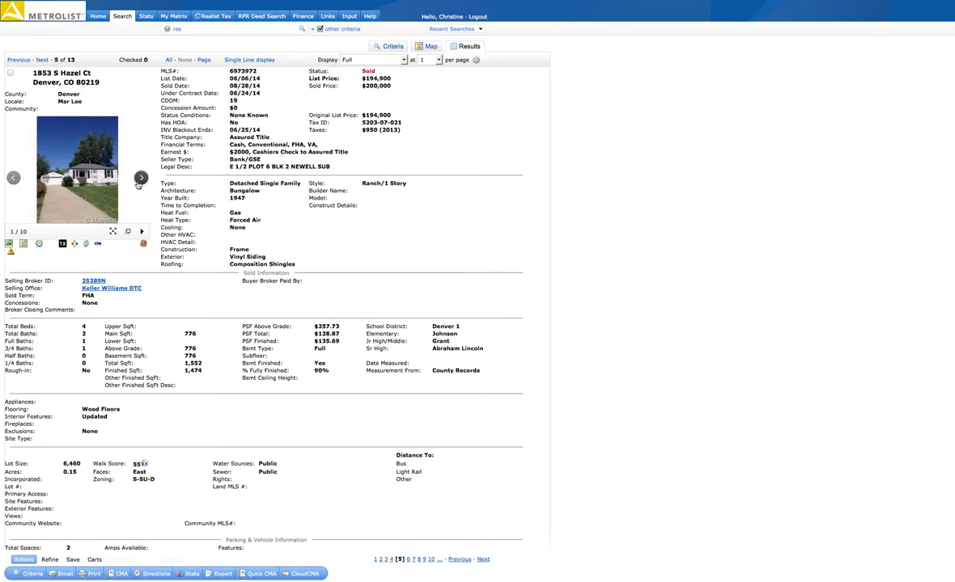
click(141, 179)
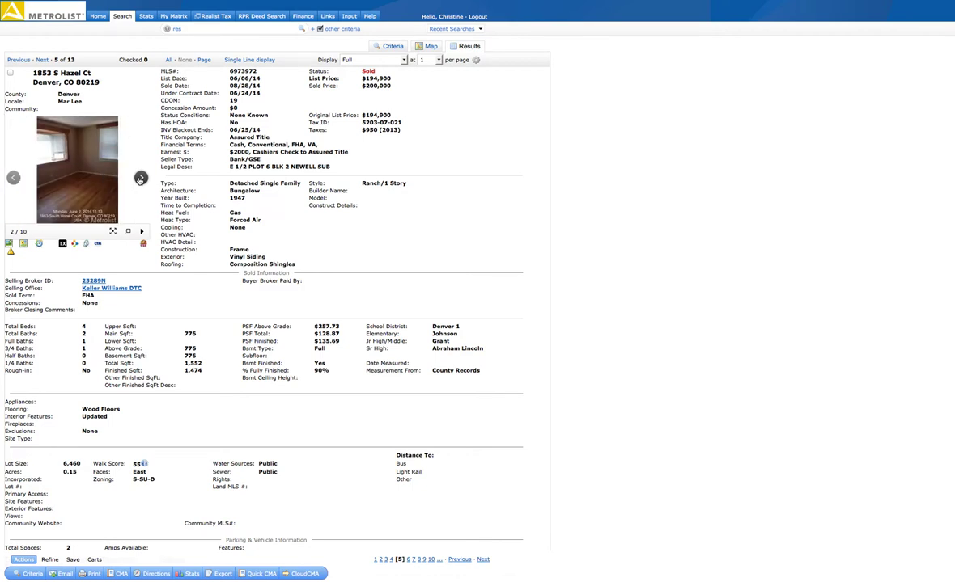
click(141, 179)
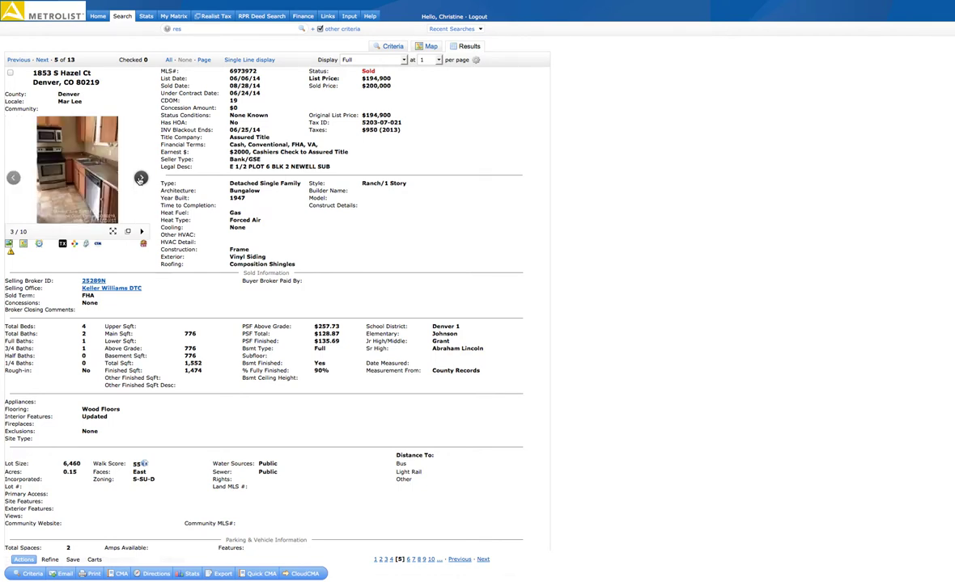
click(141, 179)
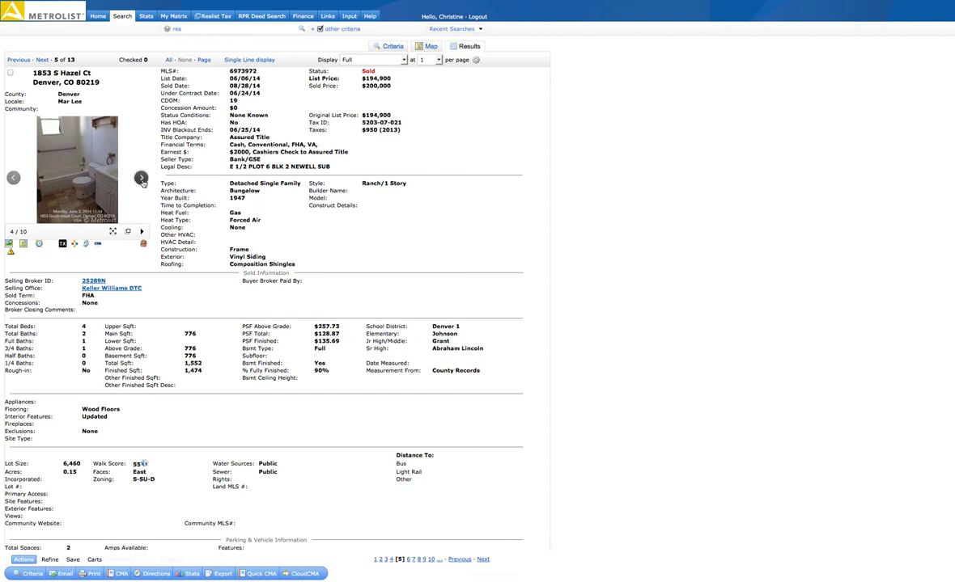
click(141, 179)
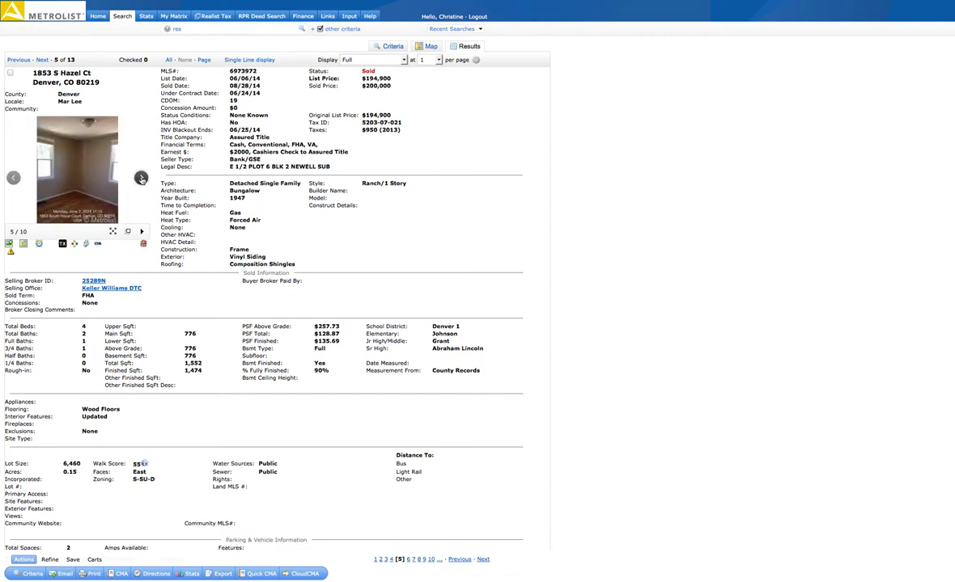
click(141, 179)
click(141, 179)
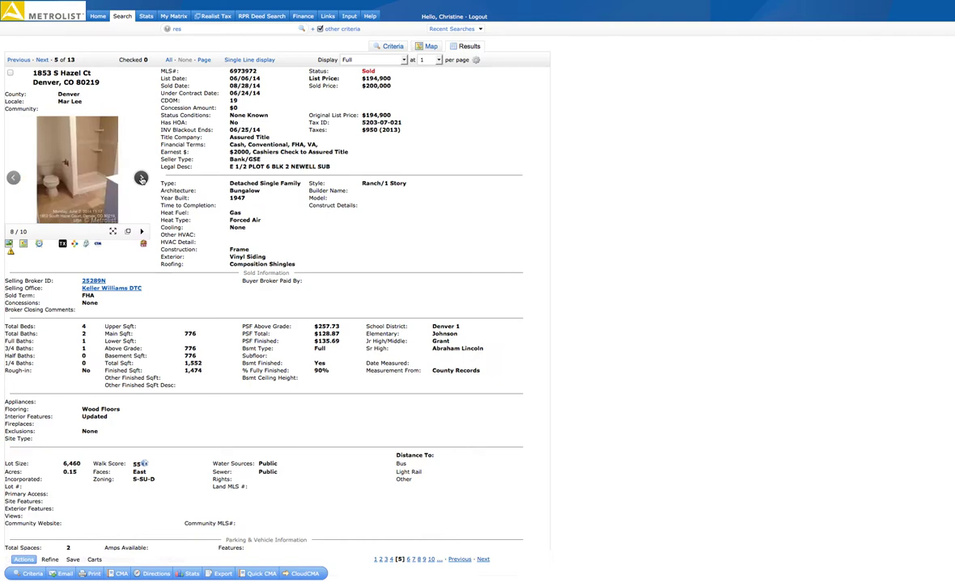
click(141, 179)
click(141, 179)
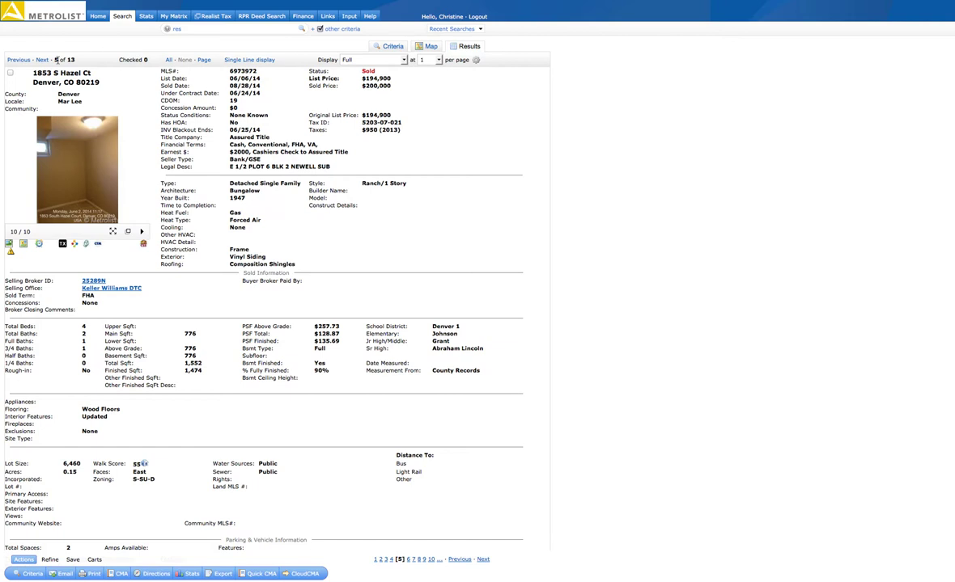
click(43, 59)
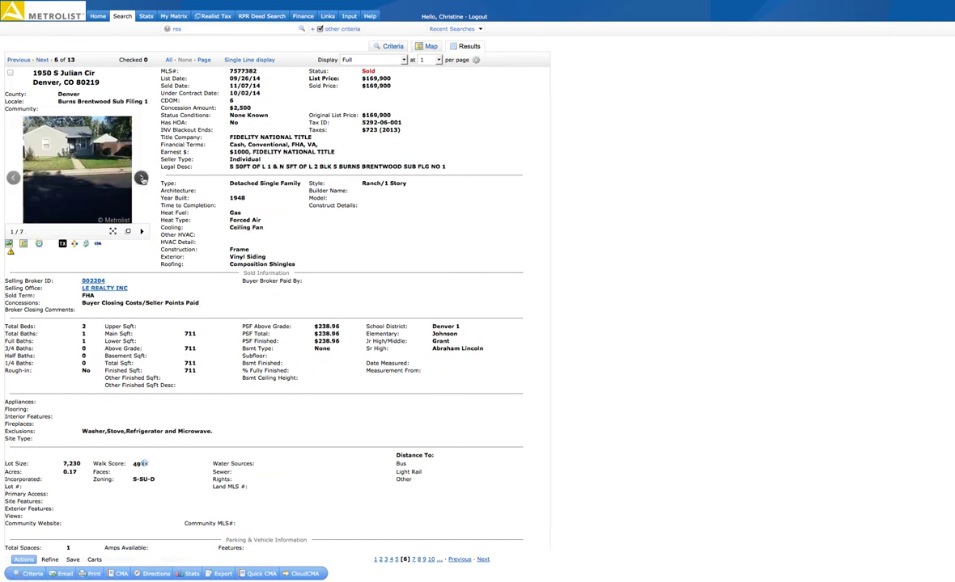
click(141, 178)
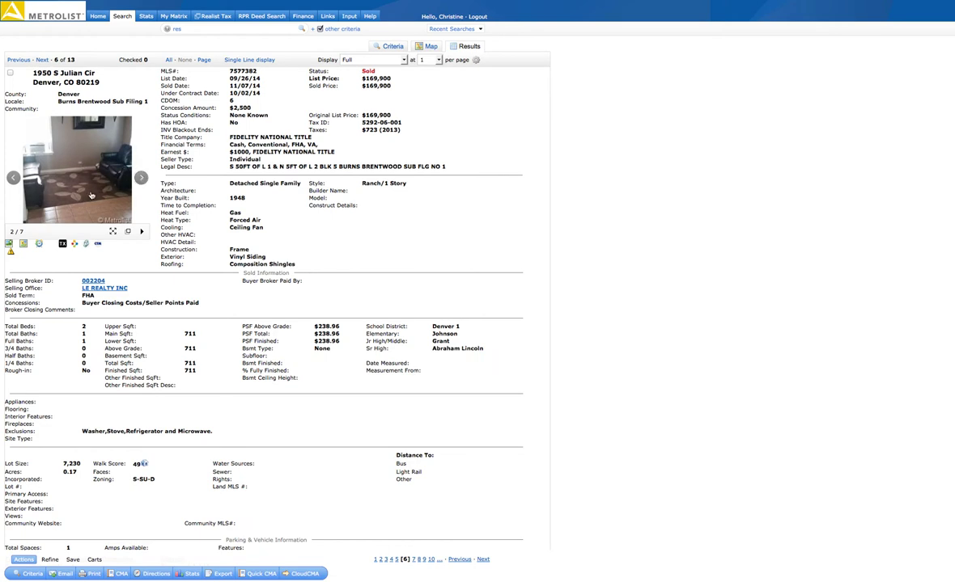
click(141, 178)
click(141, 178)
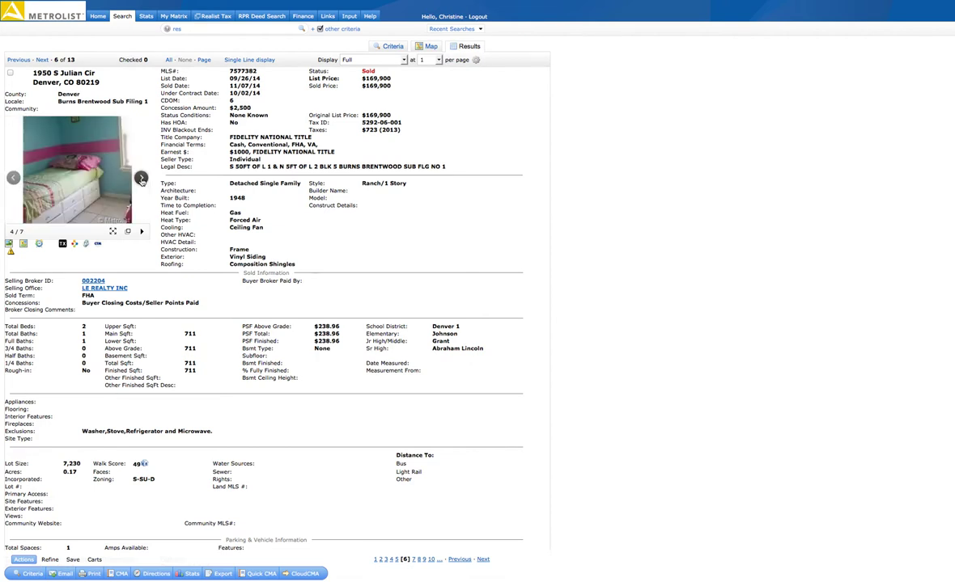
click(141, 178)
click(140, 178)
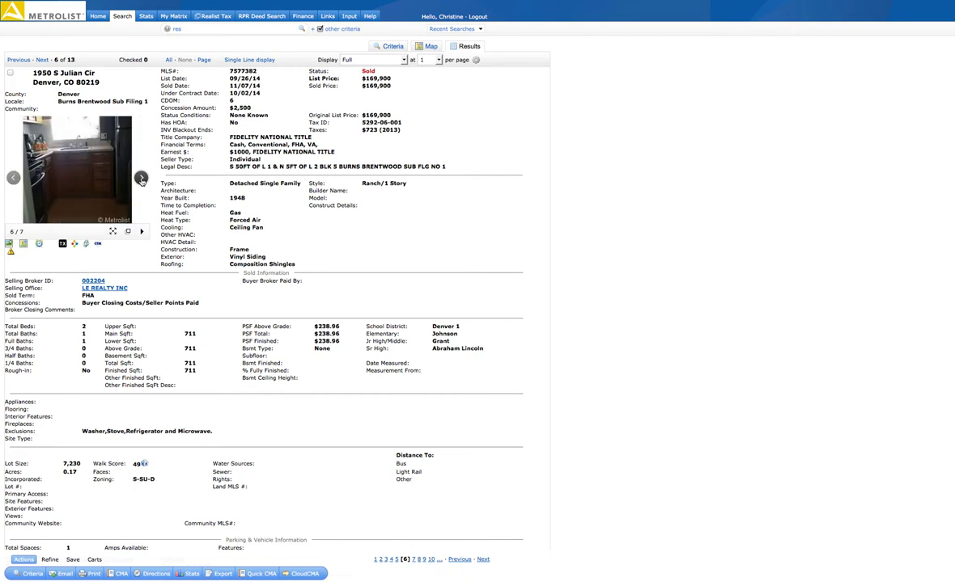
click(141, 177)
click(141, 178)
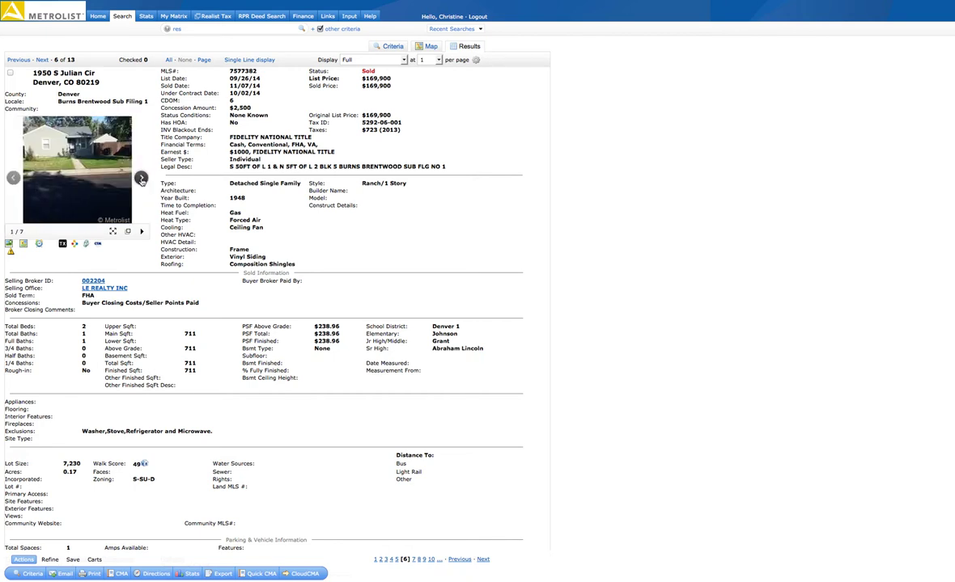
click(141, 178)
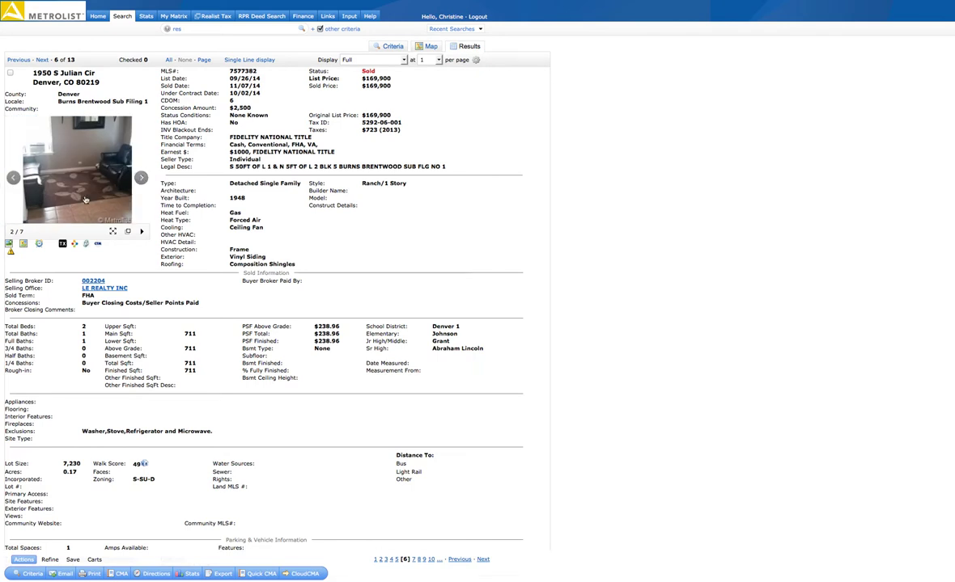
drag(361, 82, 390, 85)
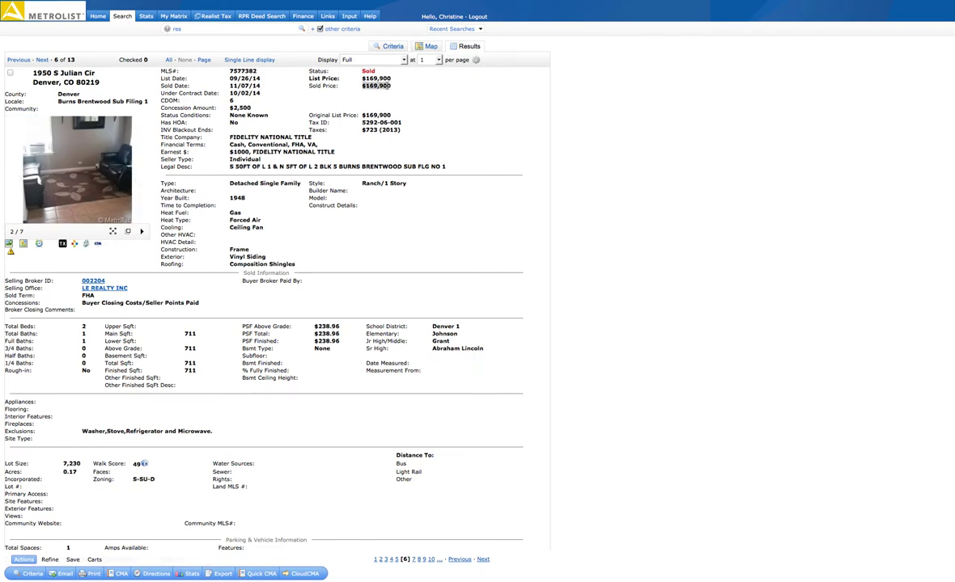
double_click(84, 327)
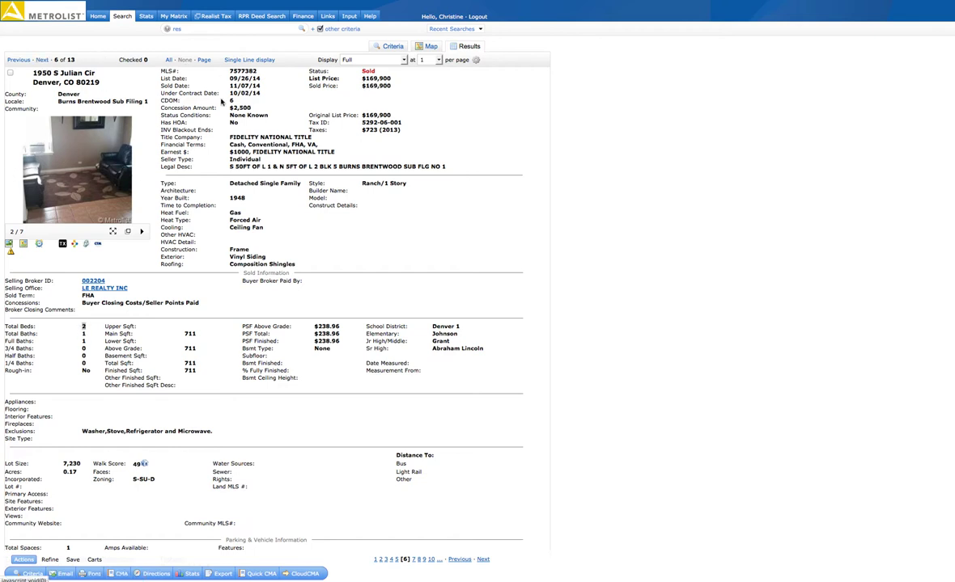
click(230, 101)
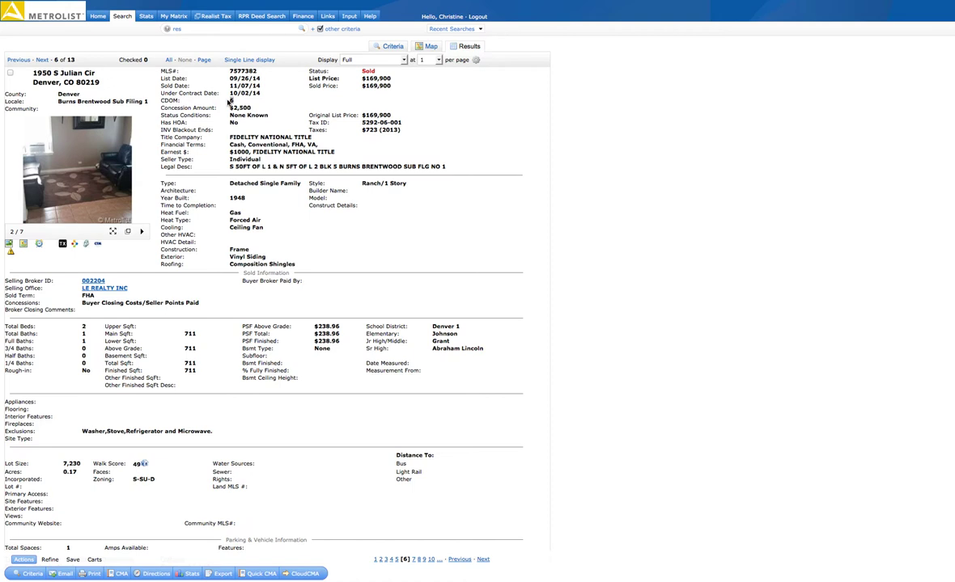
click(42, 60)
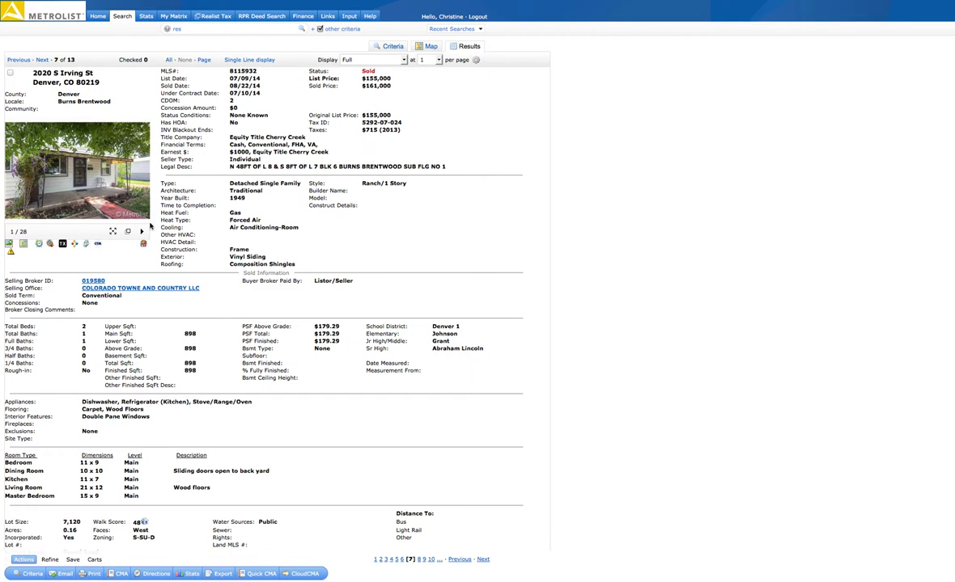
click(141, 178)
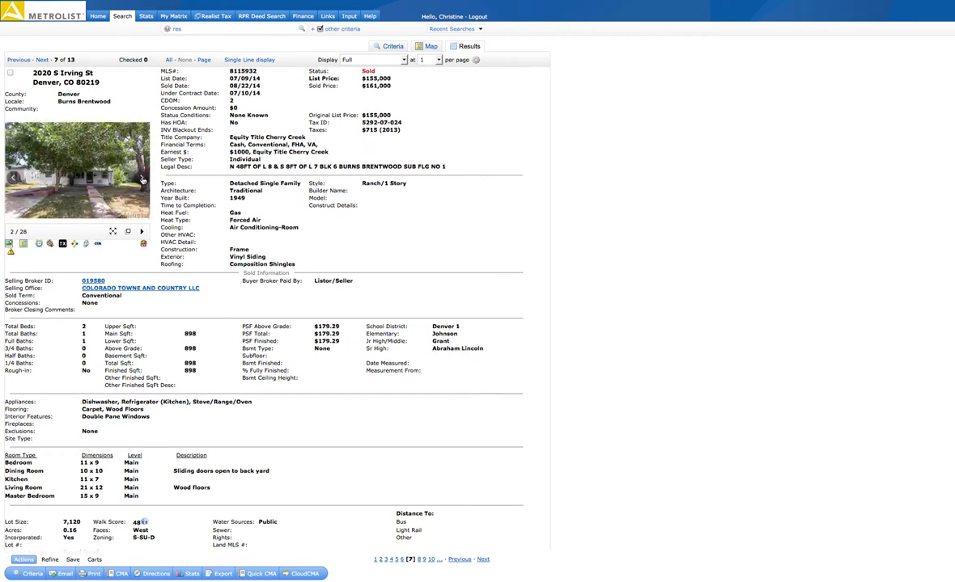
click(143, 180)
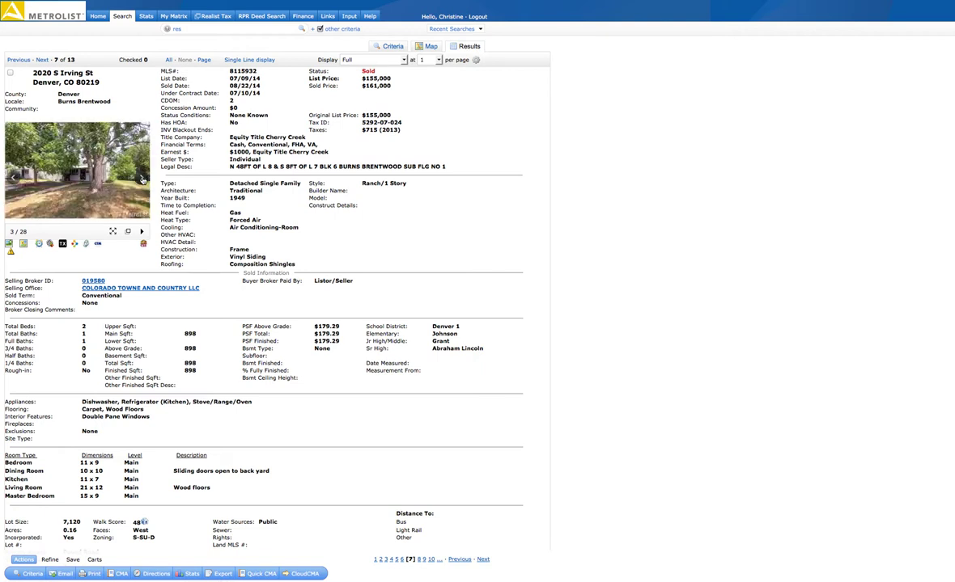
click(143, 179)
click(143, 180)
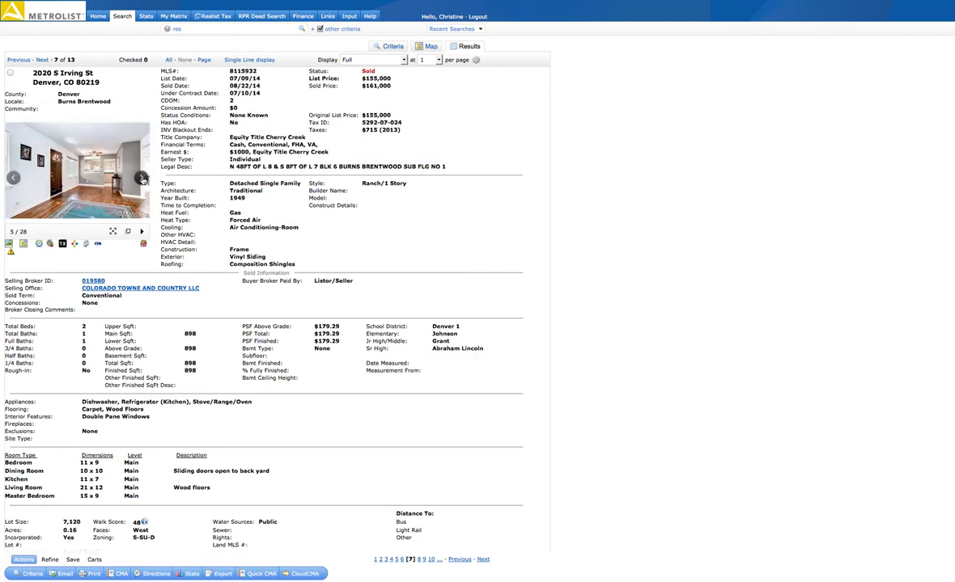
click(142, 180)
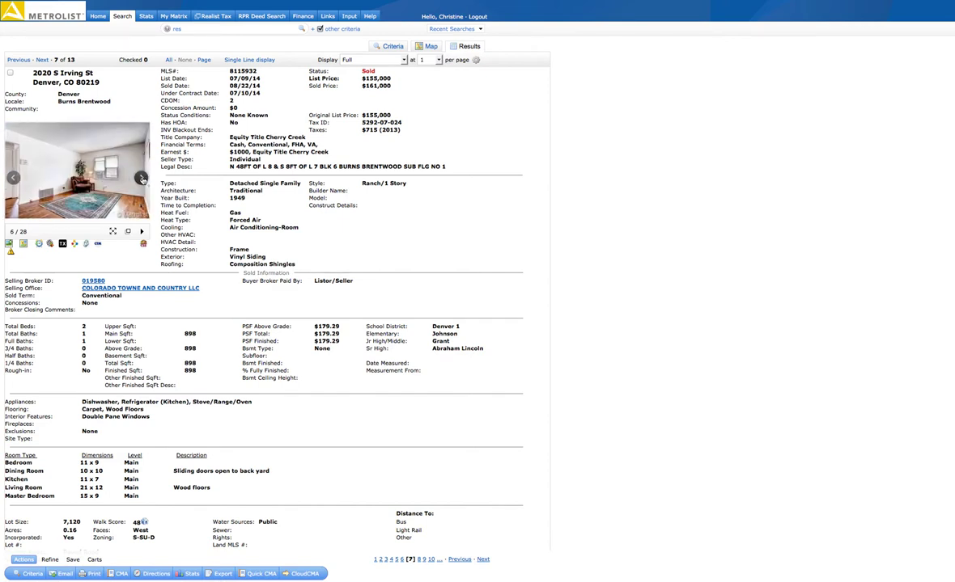
click(142, 178)
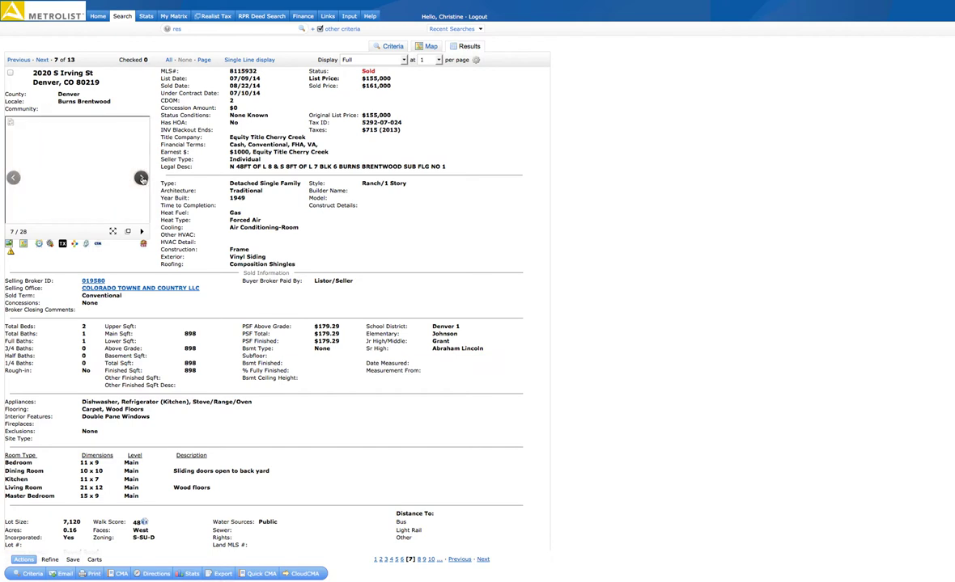
click(141, 178)
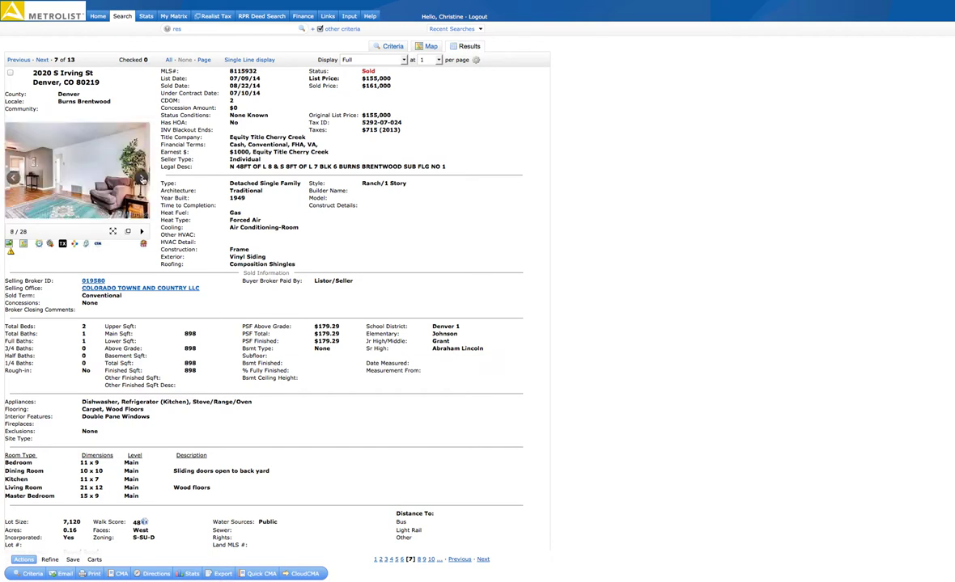
click(142, 179)
Continue through the kitchen, dining room and bedroom photos, then load the next listing
click(141, 178)
click(142, 179)
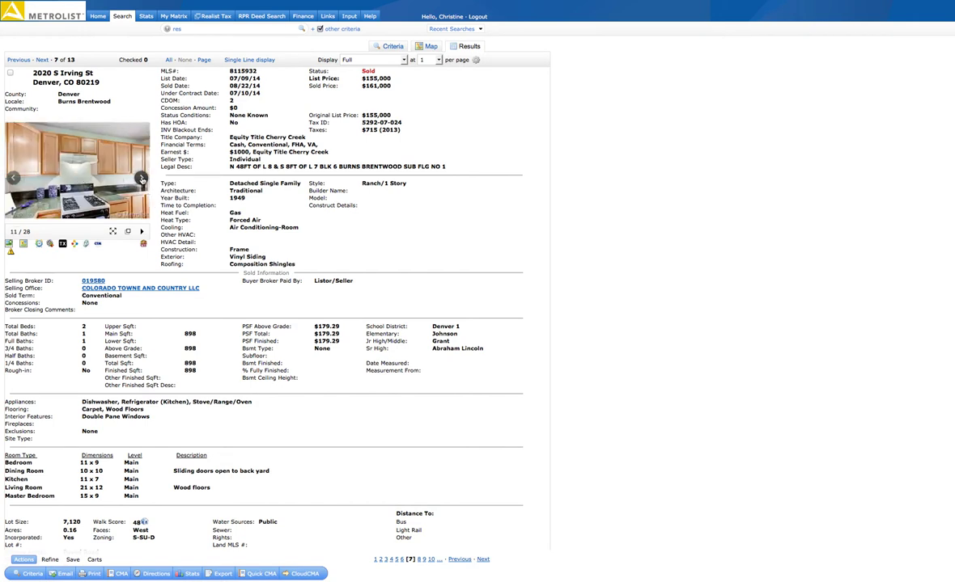
click(142, 179)
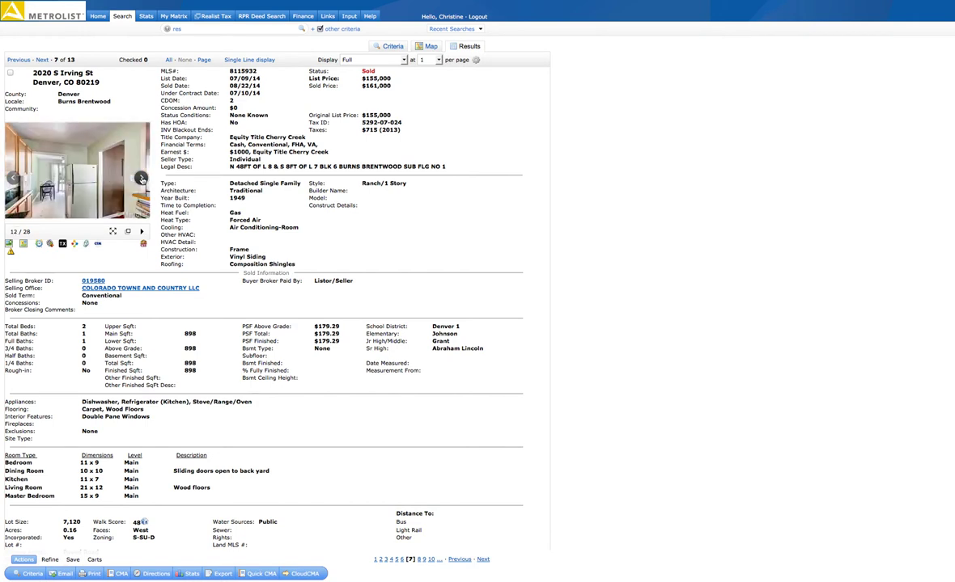
click(141, 179)
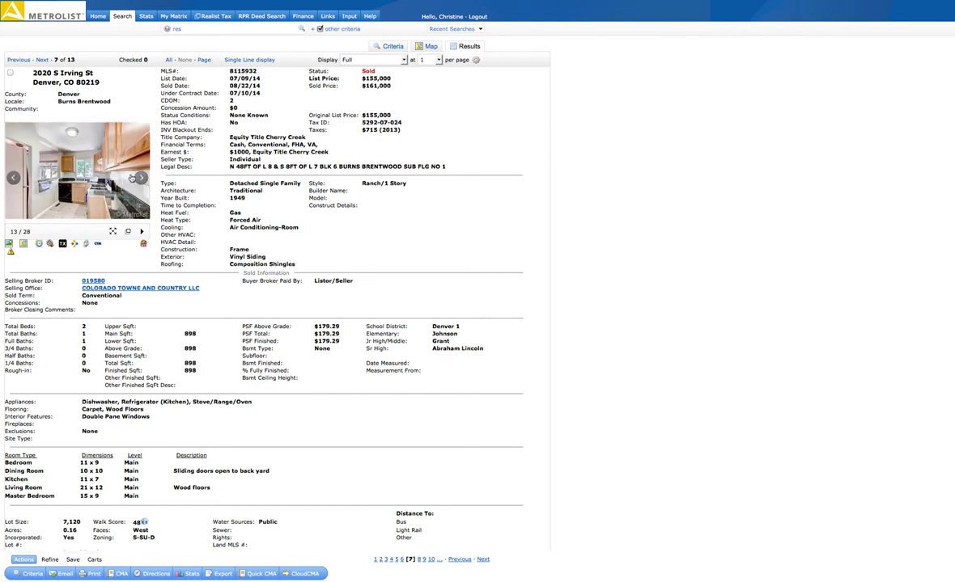
click(141, 180)
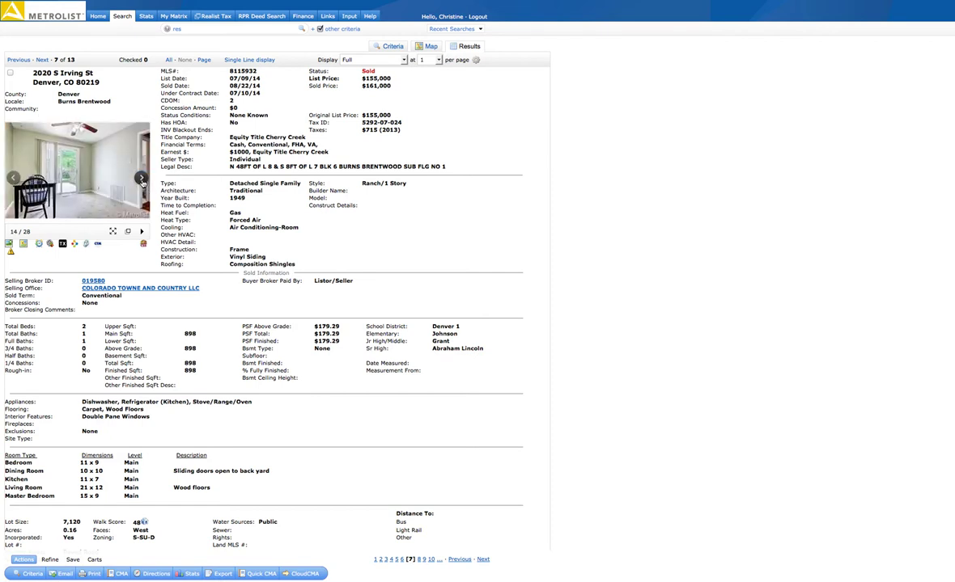
click(141, 180)
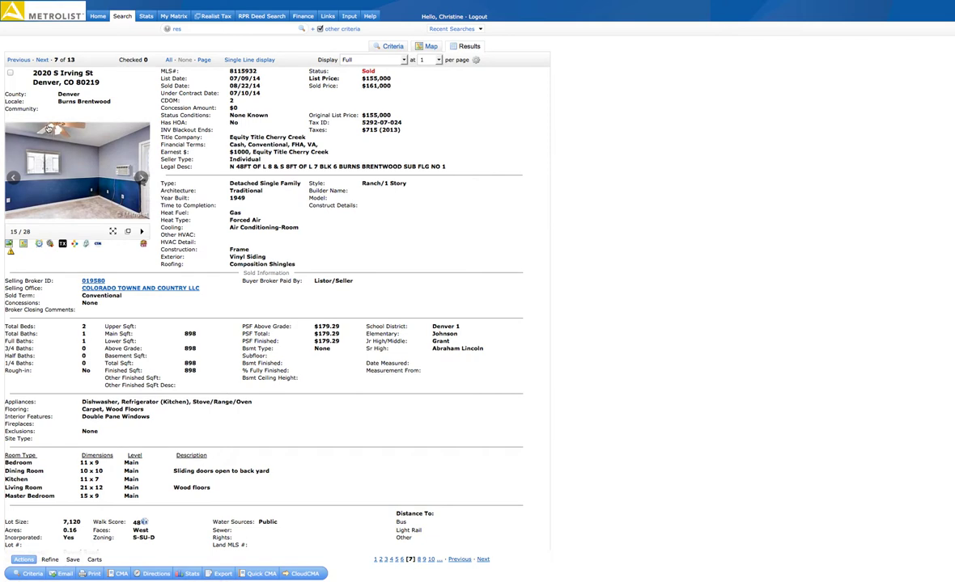
click(141, 179)
click(141, 179)
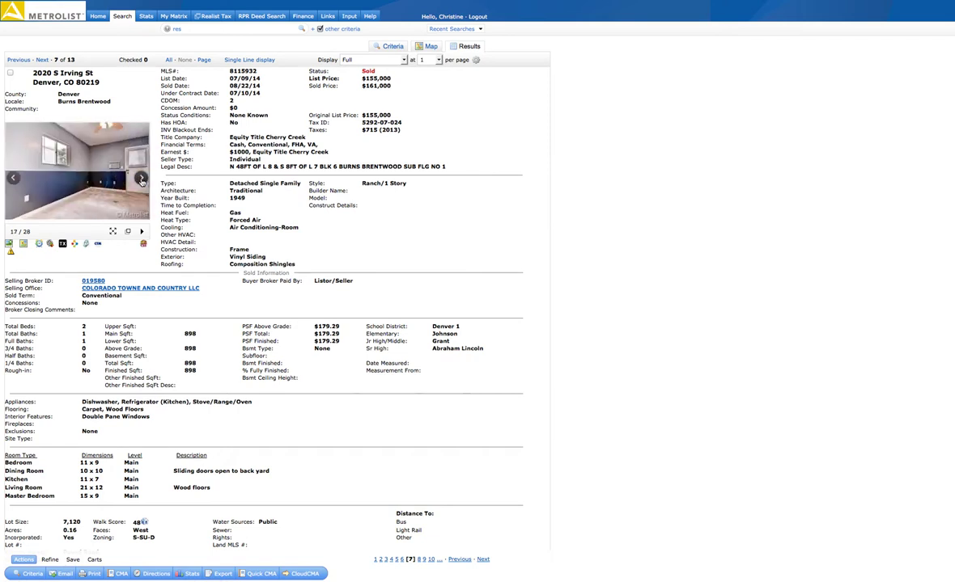
click(43, 62)
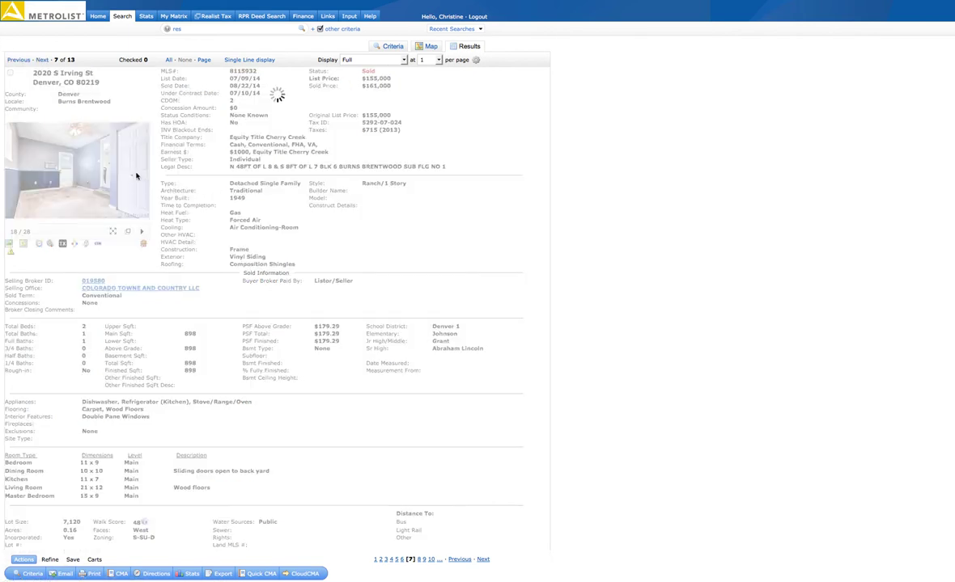
click(42, 62)
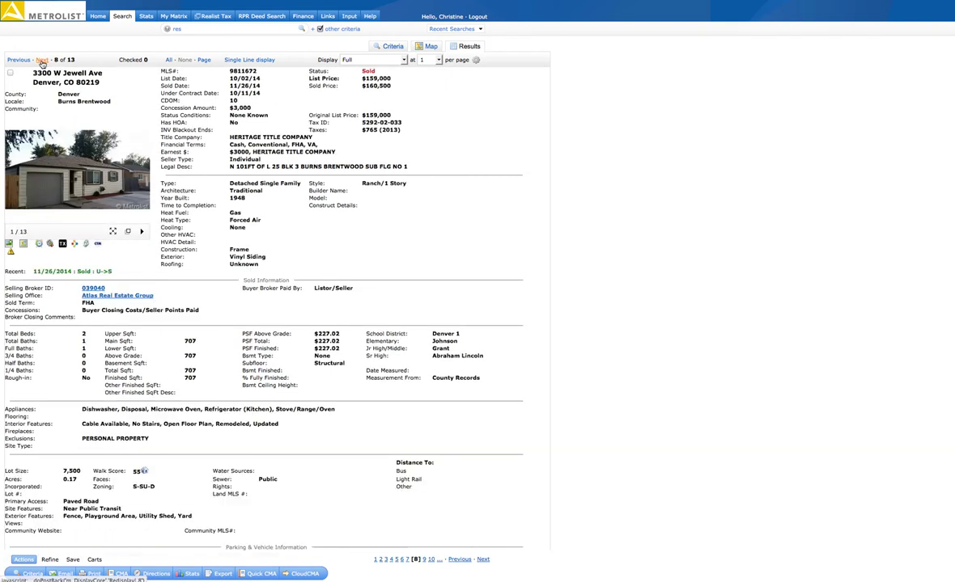
click(141, 178)
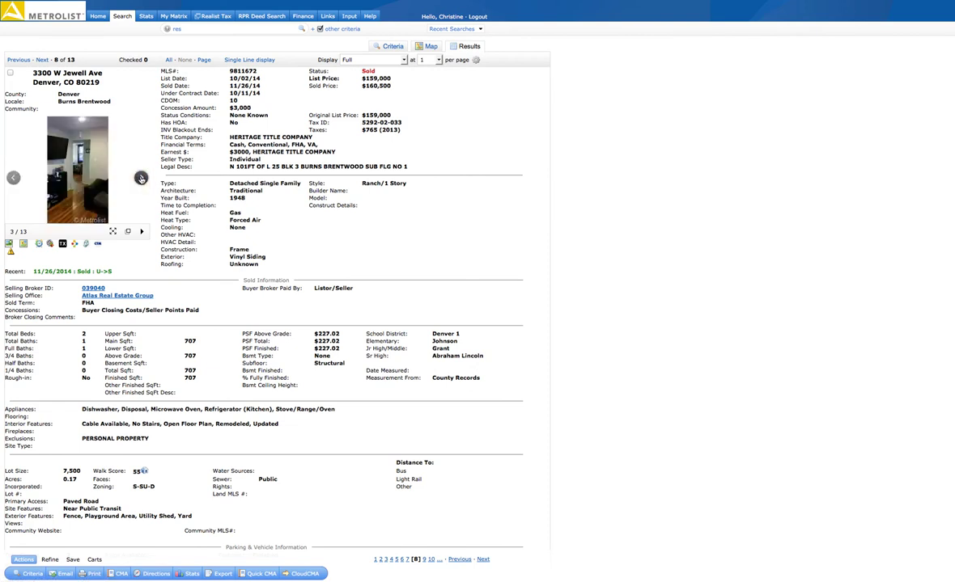
click(141, 178)
click(141, 178)
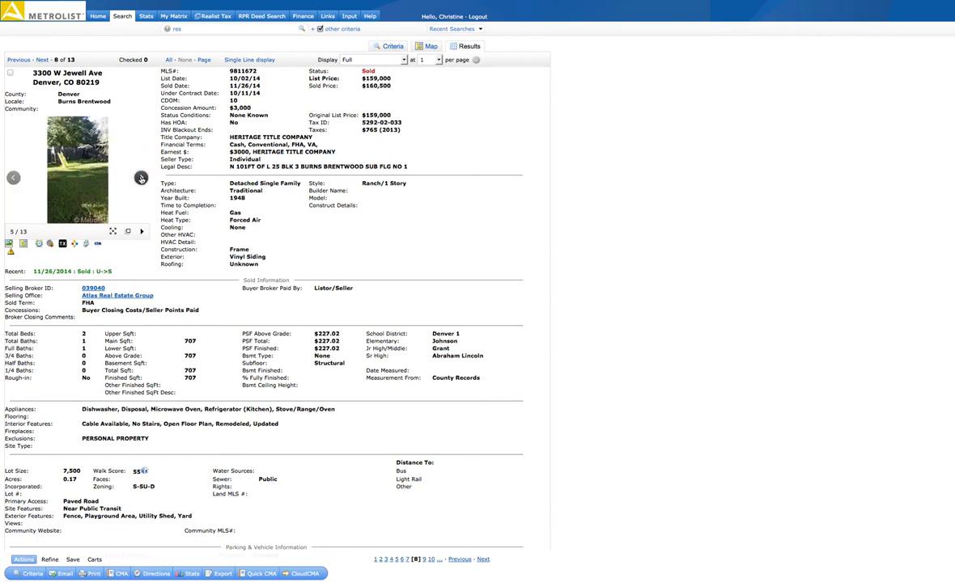
click(141, 178)
click(141, 178)
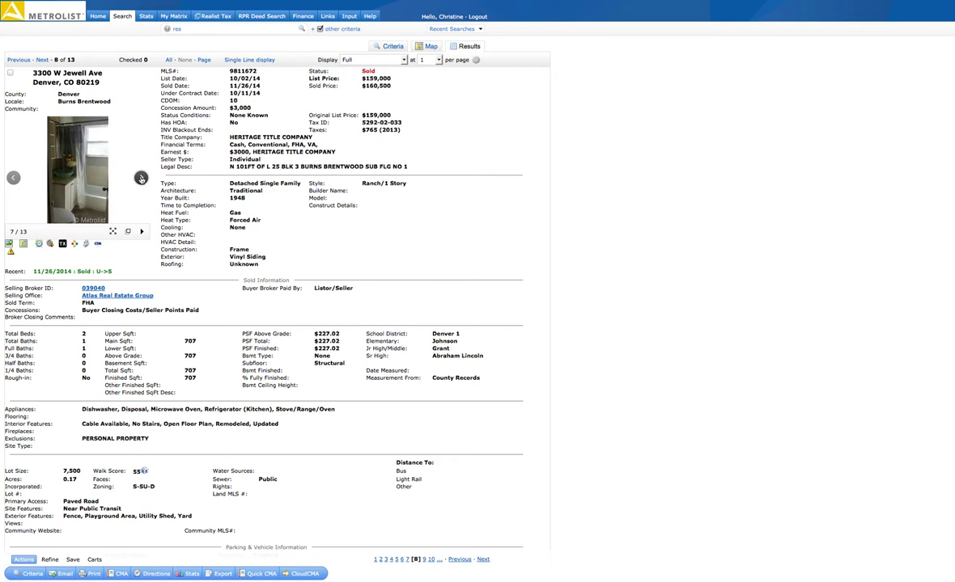
click(141, 178)
scroll(140, 178, down, 1)
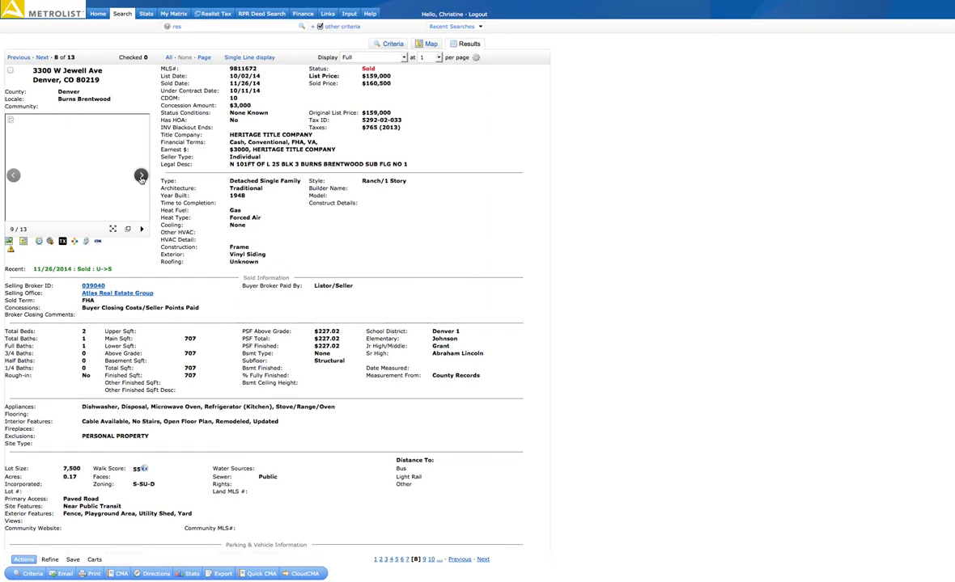
click(141, 177)
click(141, 178)
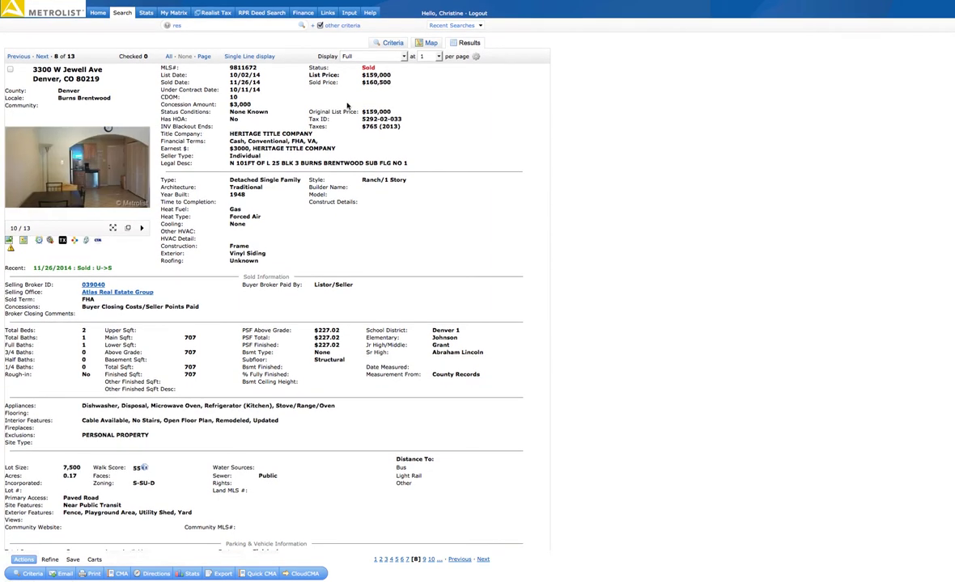
scroll(257, 396, down, 1)
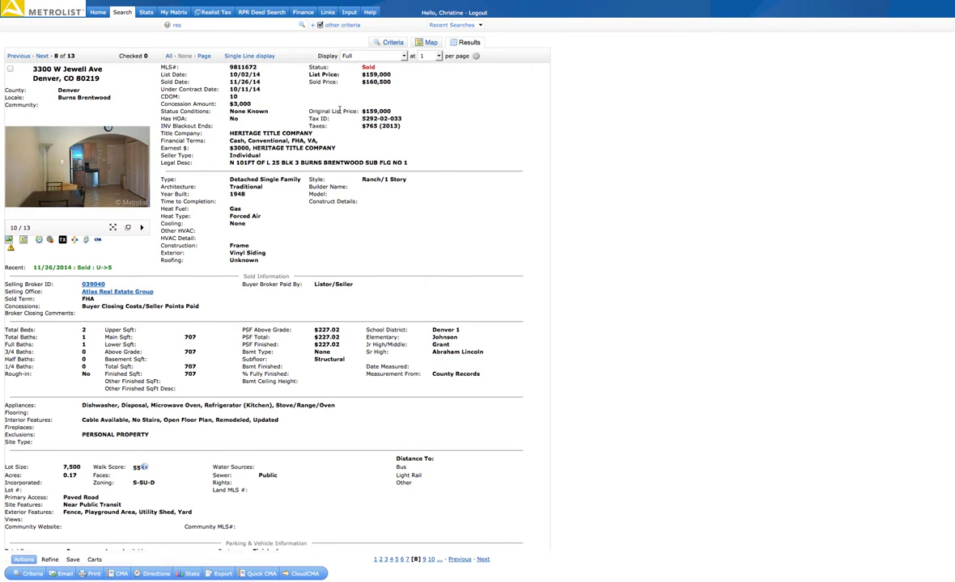
click(43, 59)
mouse_move(140, 180)
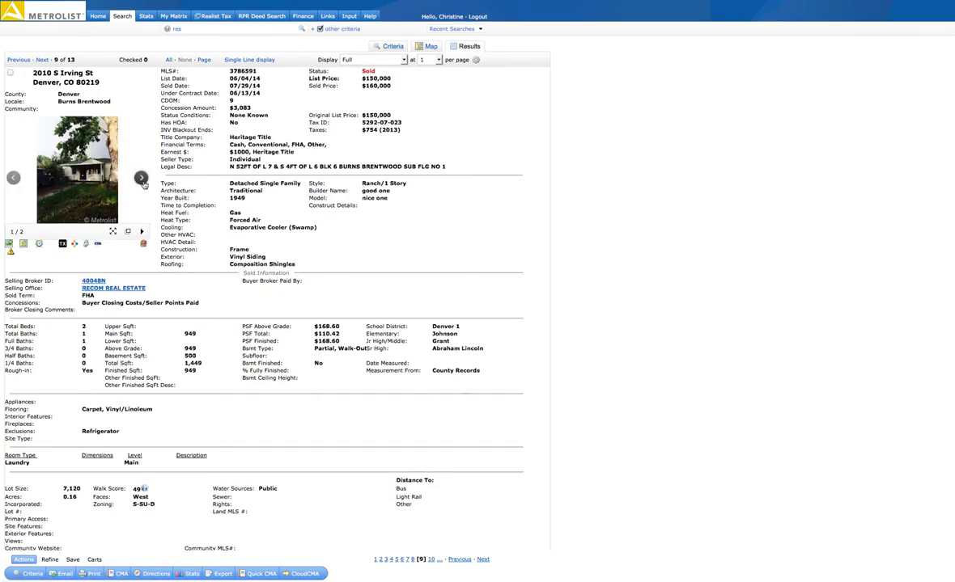
click(141, 179)
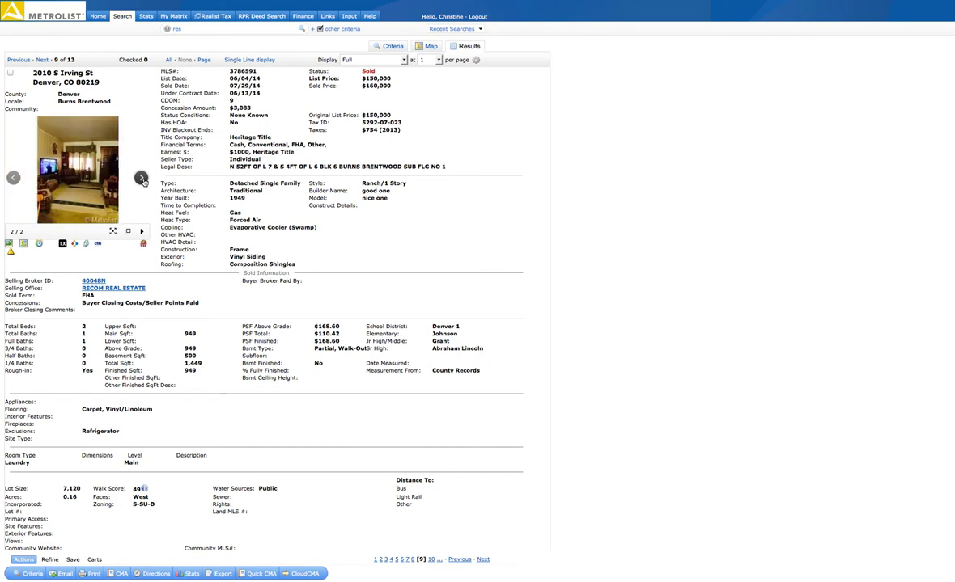
click(142, 180)
click(141, 180)
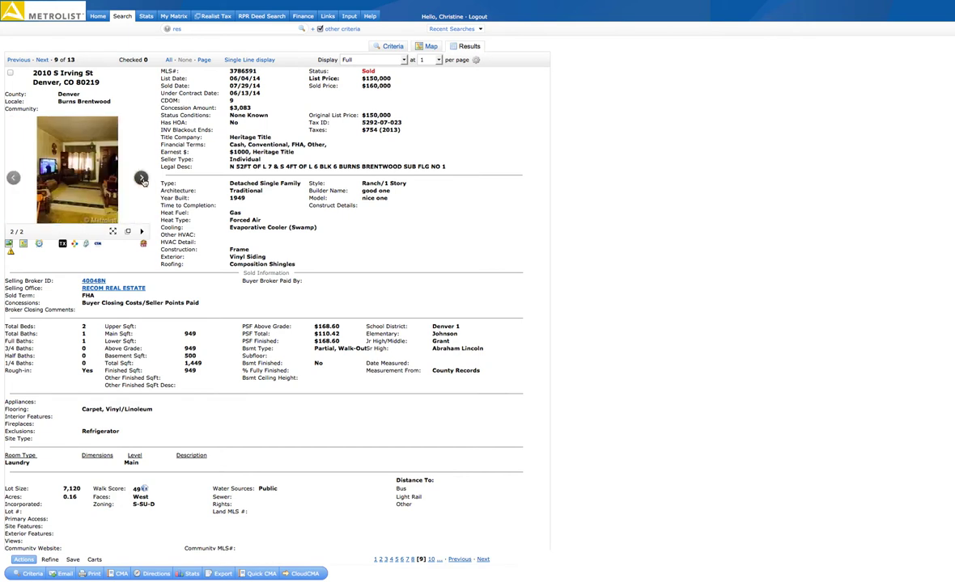
click(142, 180)
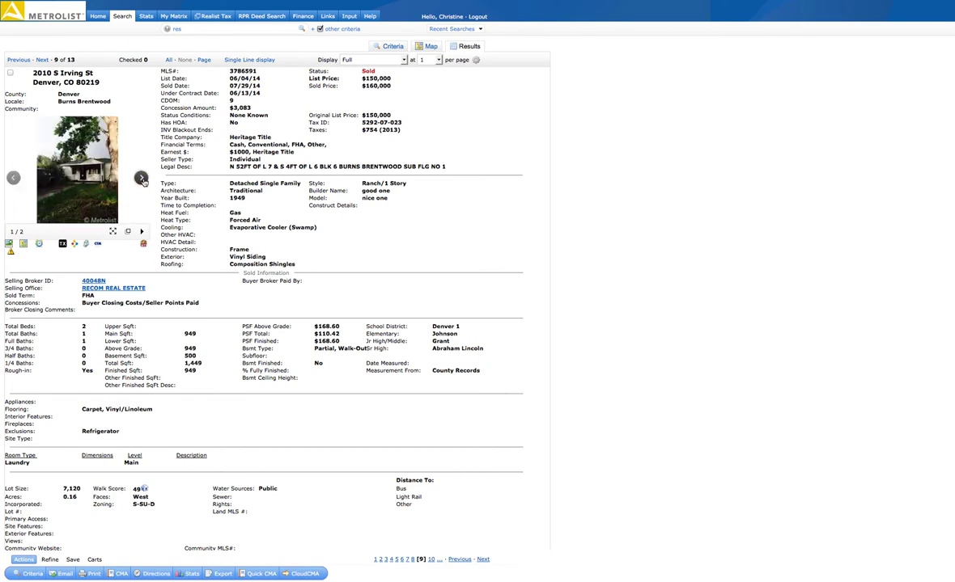
click(142, 180)
click(142, 179)
click(142, 179)
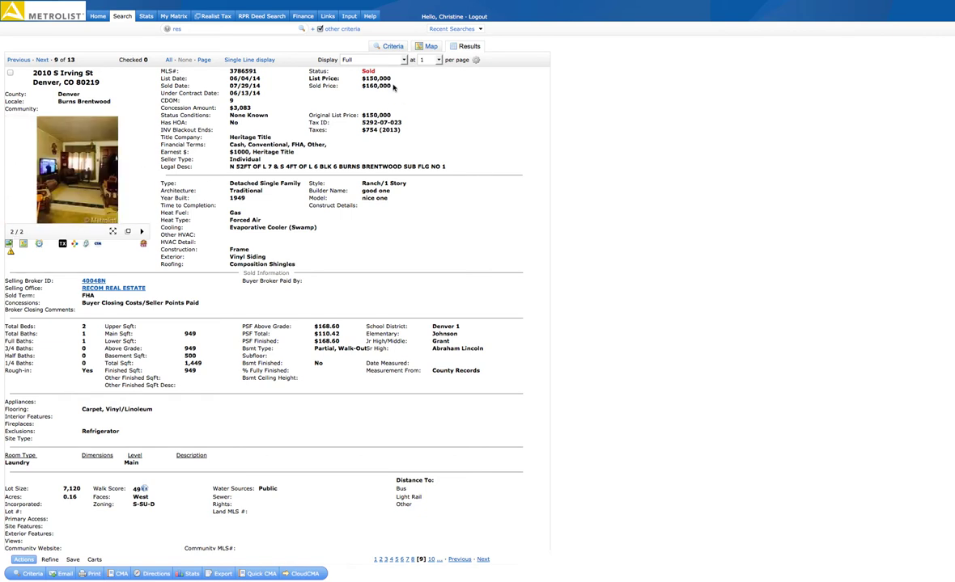
click(42, 61)
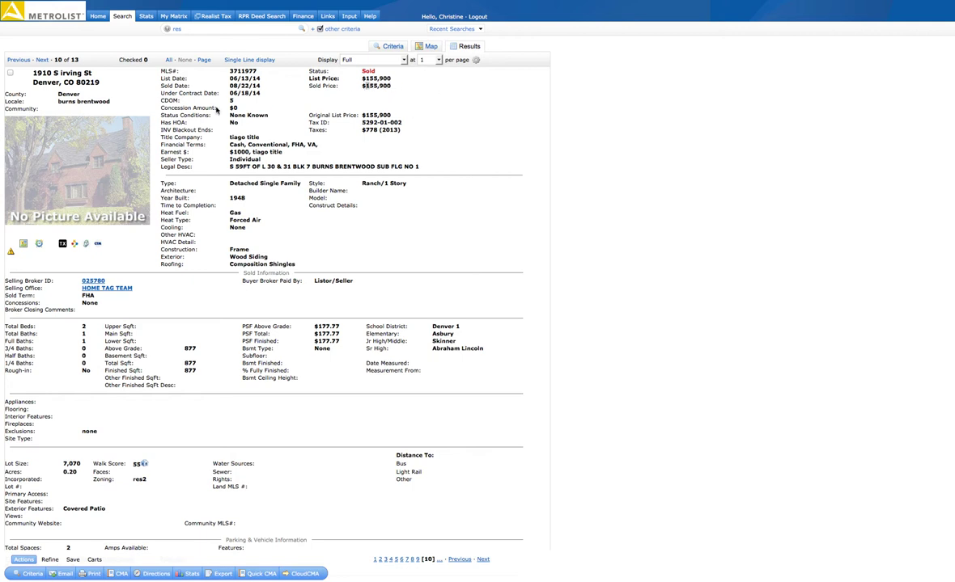
click(42, 60)
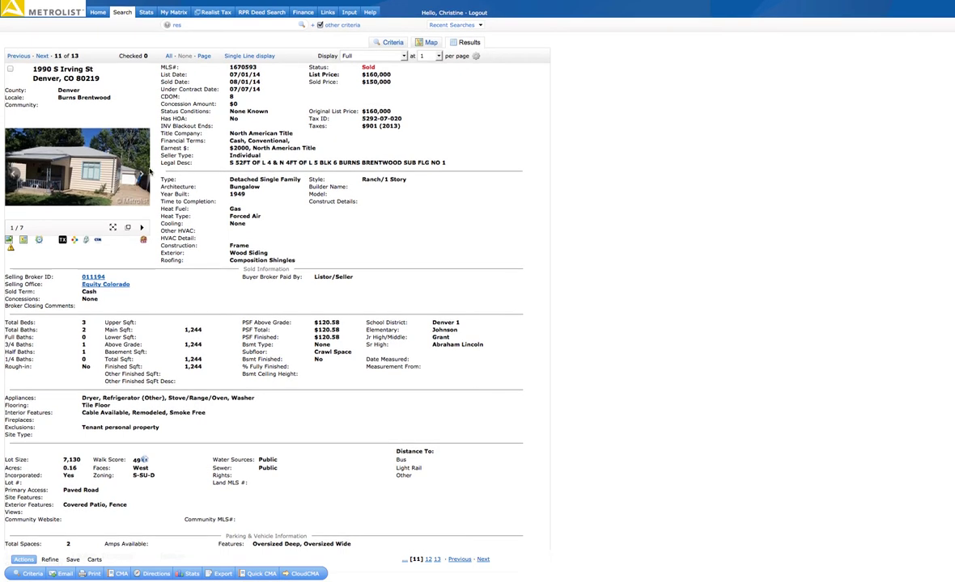
click(141, 177)
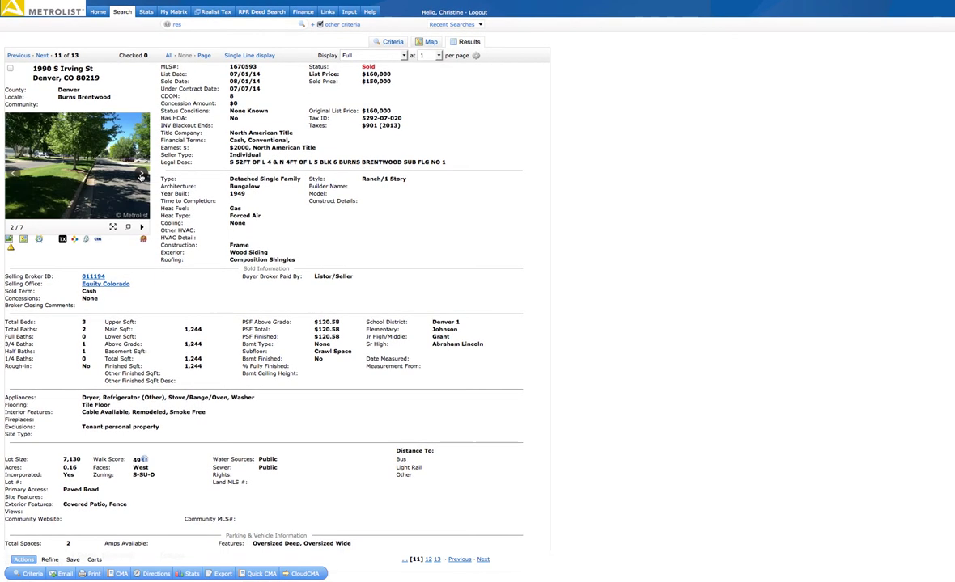
click(140, 176)
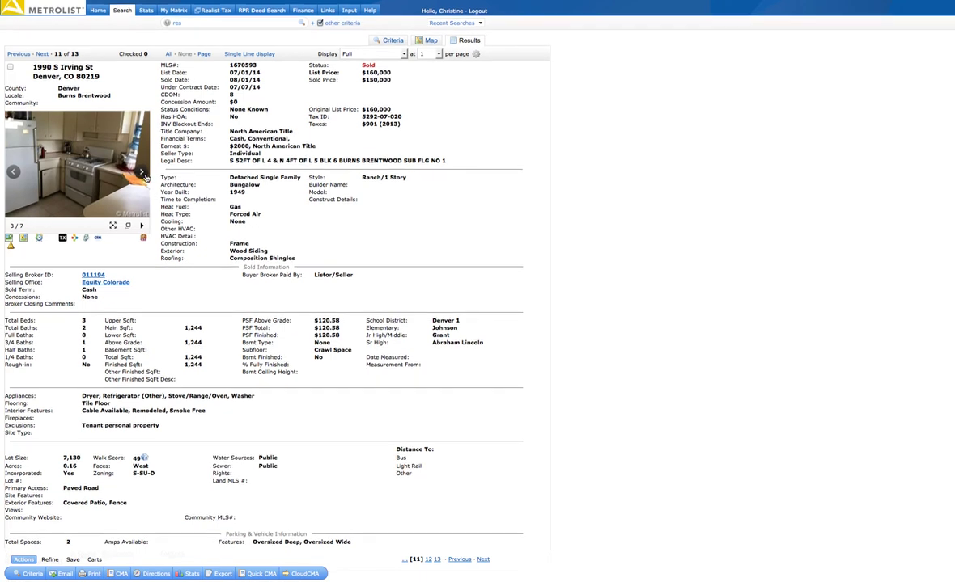
click(142, 174)
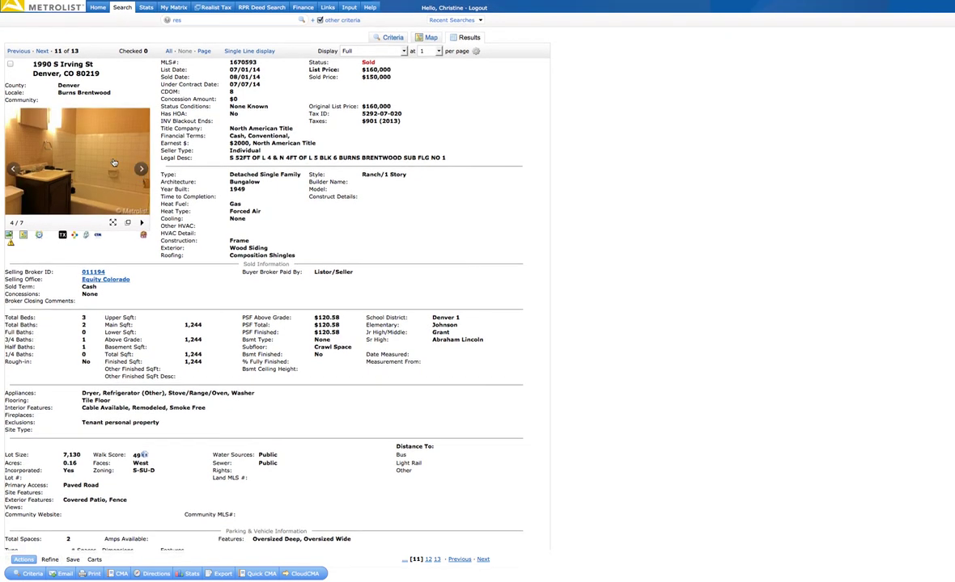
click(142, 172)
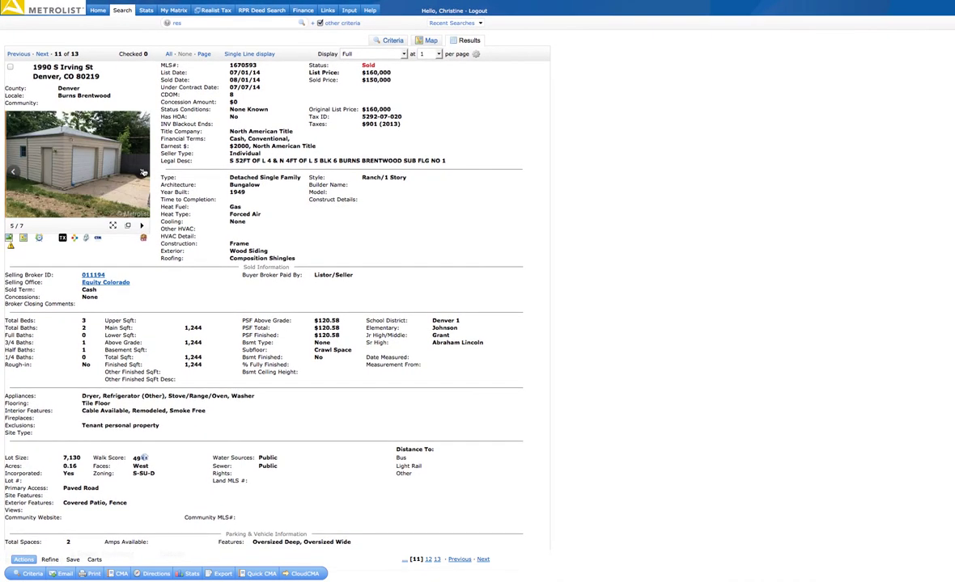
click(142, 173)
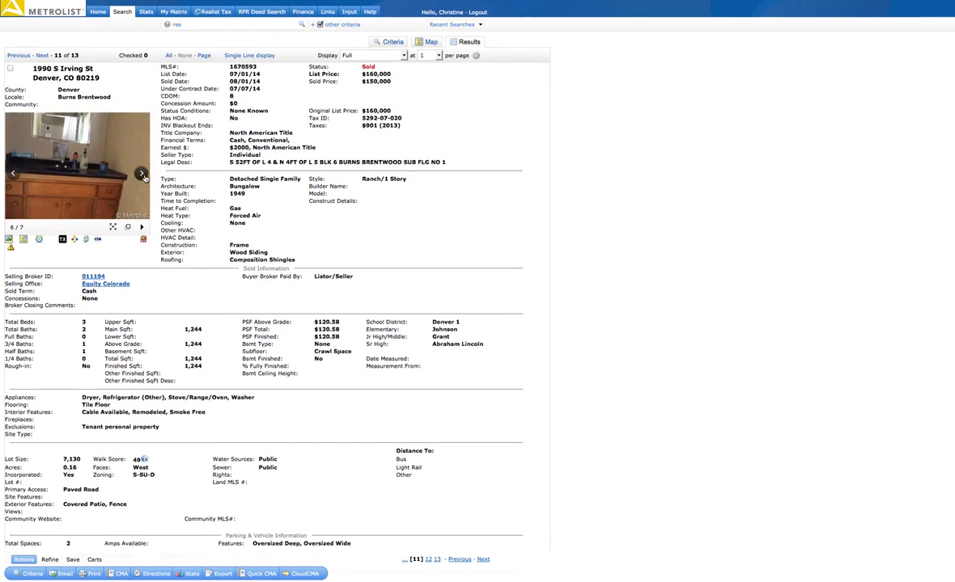
click(142, 174)
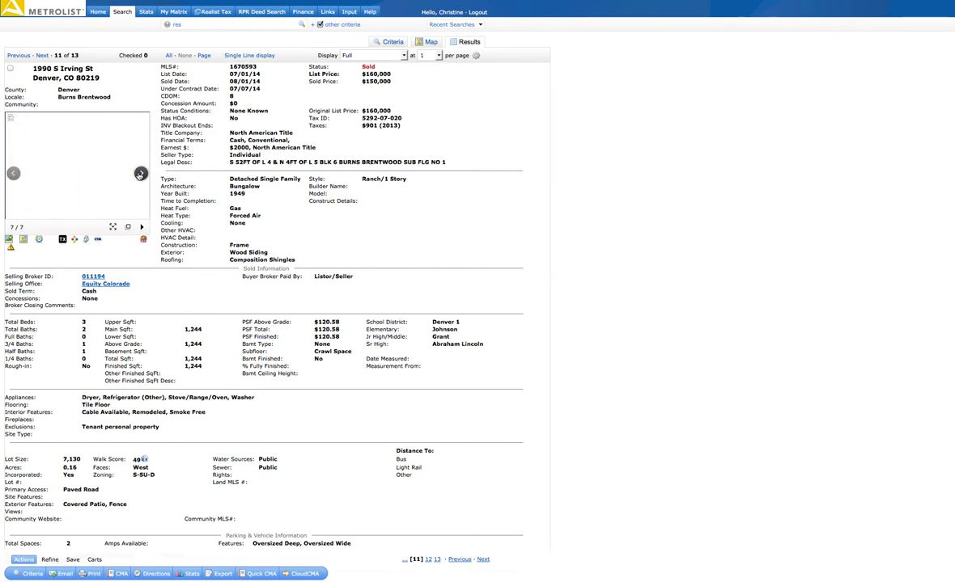
click(139, 177)
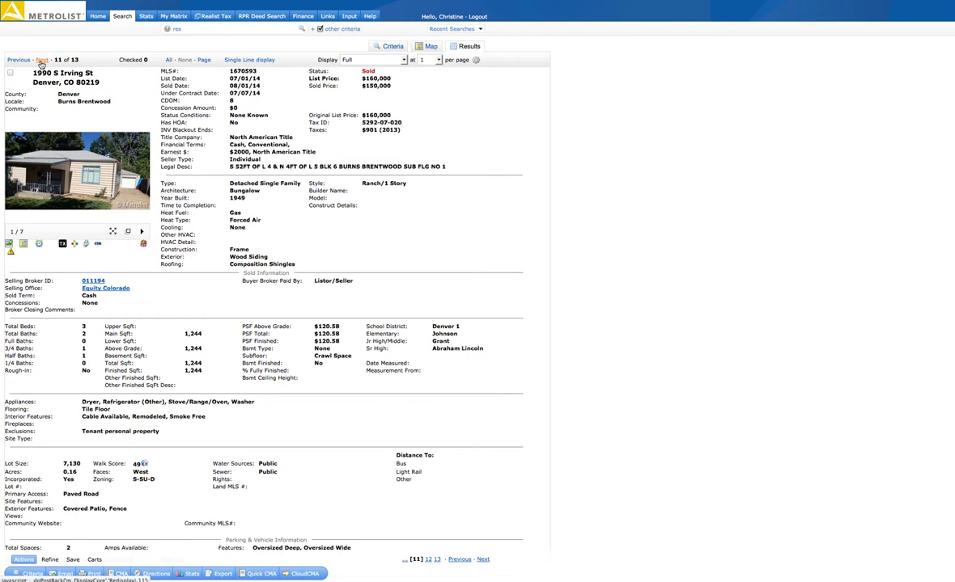
click(41, 60)
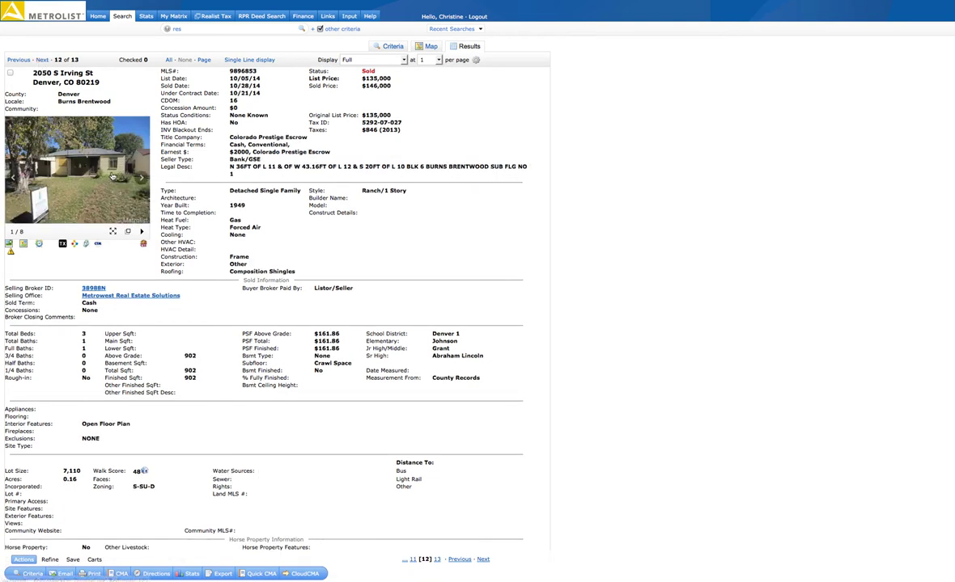
click(141, 178)
click(140, 178)
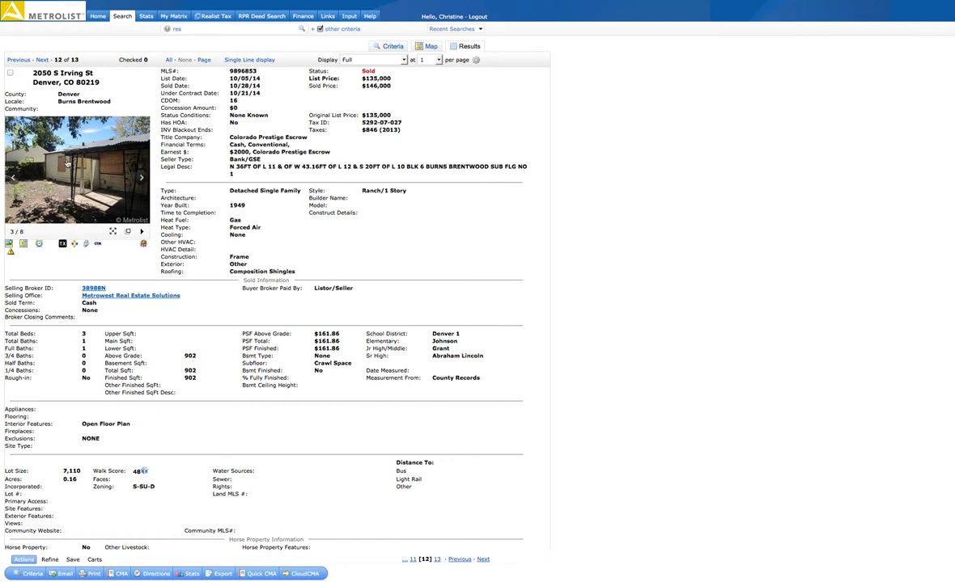
click(141, 179)
click(143, 180)
click(39, 60)
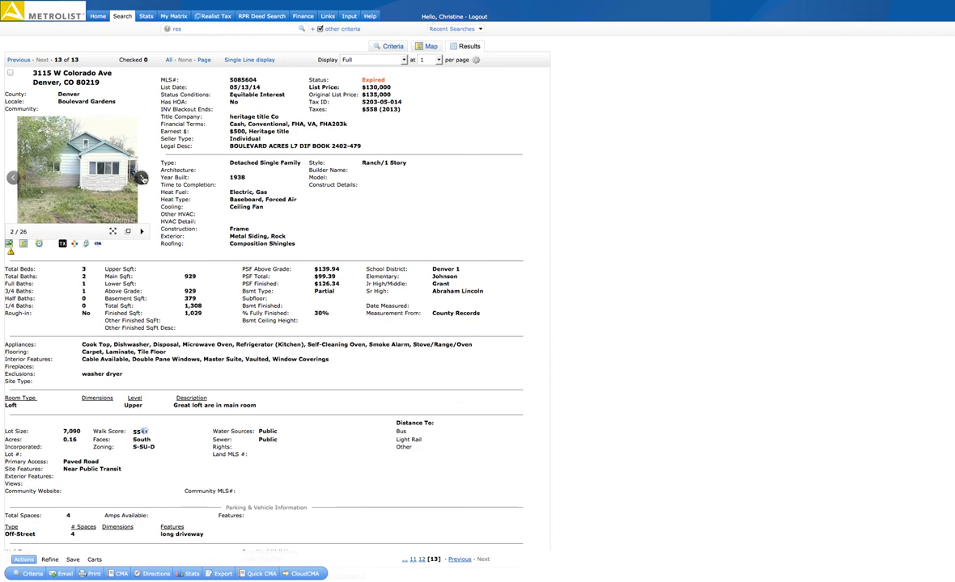
click(142, 178)
click(142, 179)
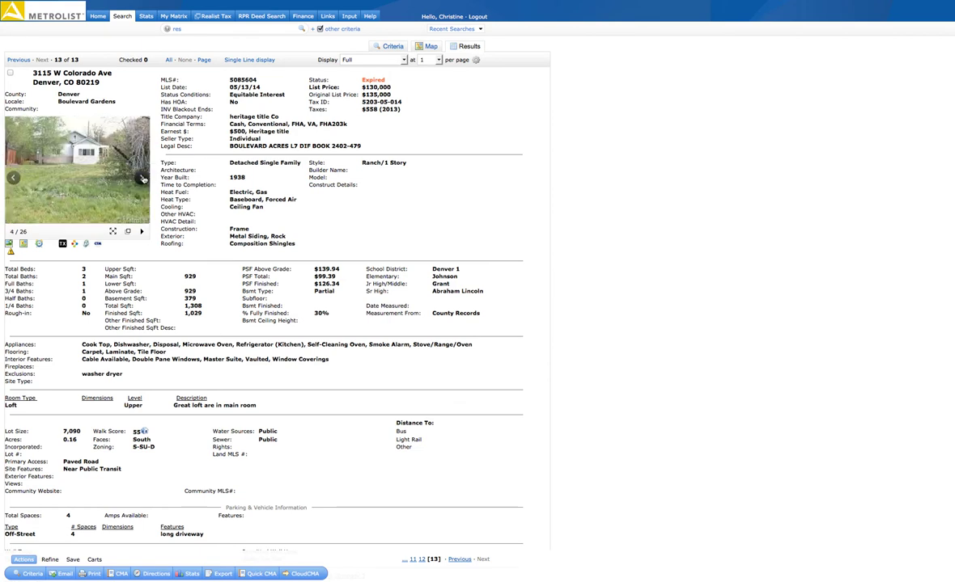
click(142, 179)
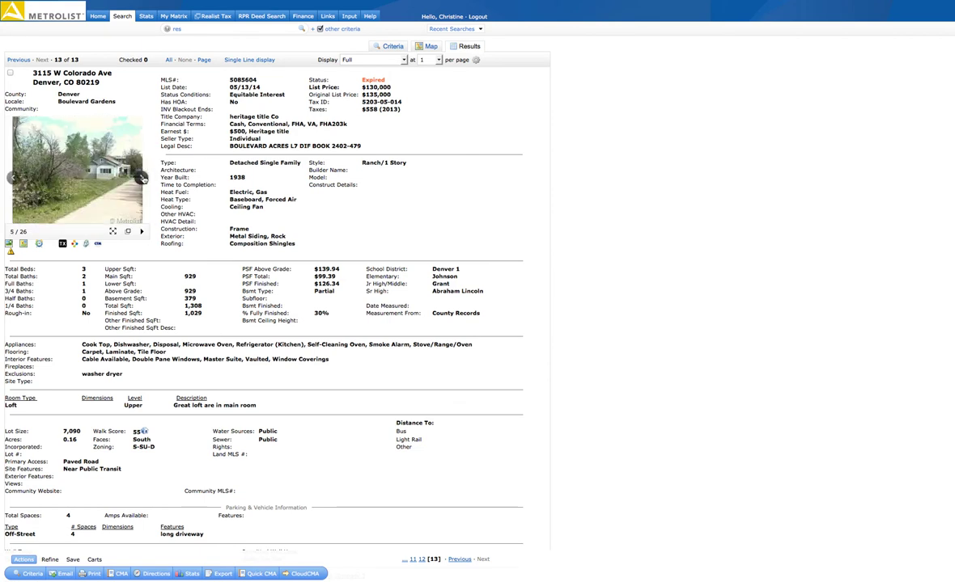
click(142, 179)
click(143, 179)
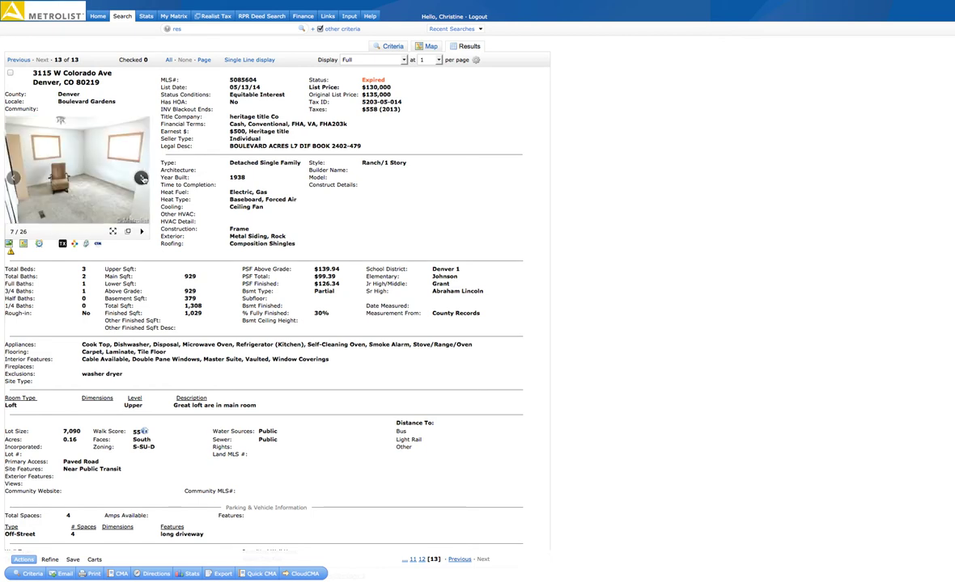
click(142, 178)
click(142, 179)
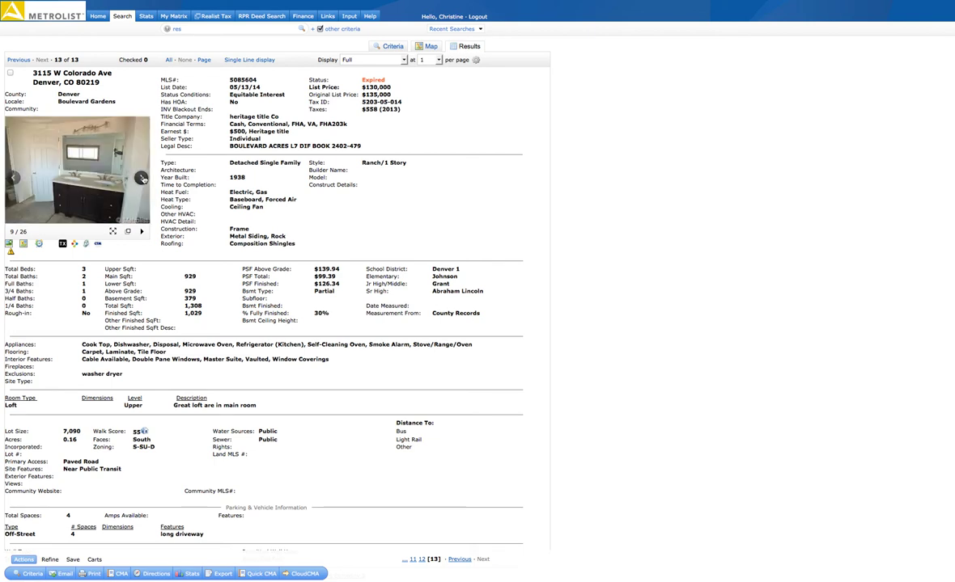
click(142, 178)
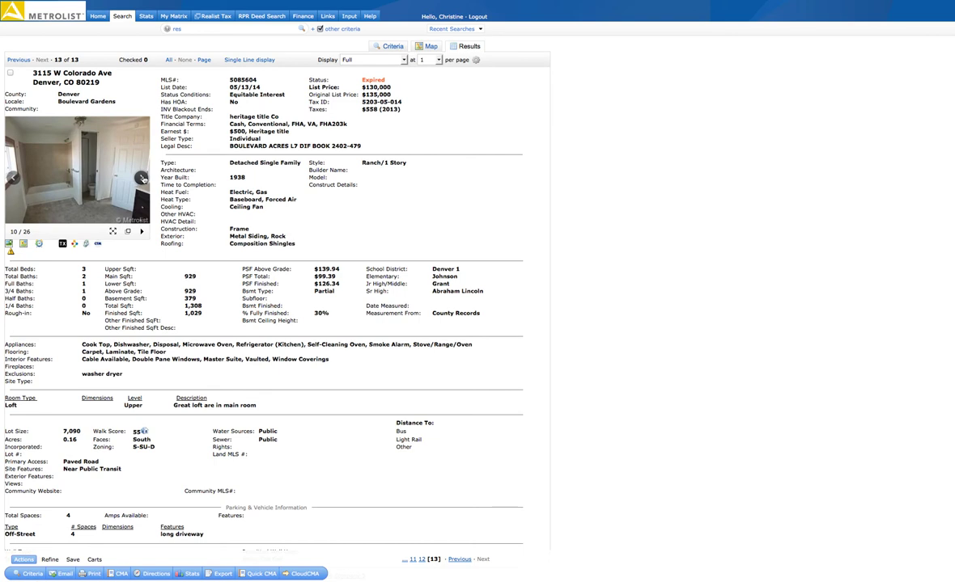
click(142, 179)
click(142, 178)
click(143, 179)
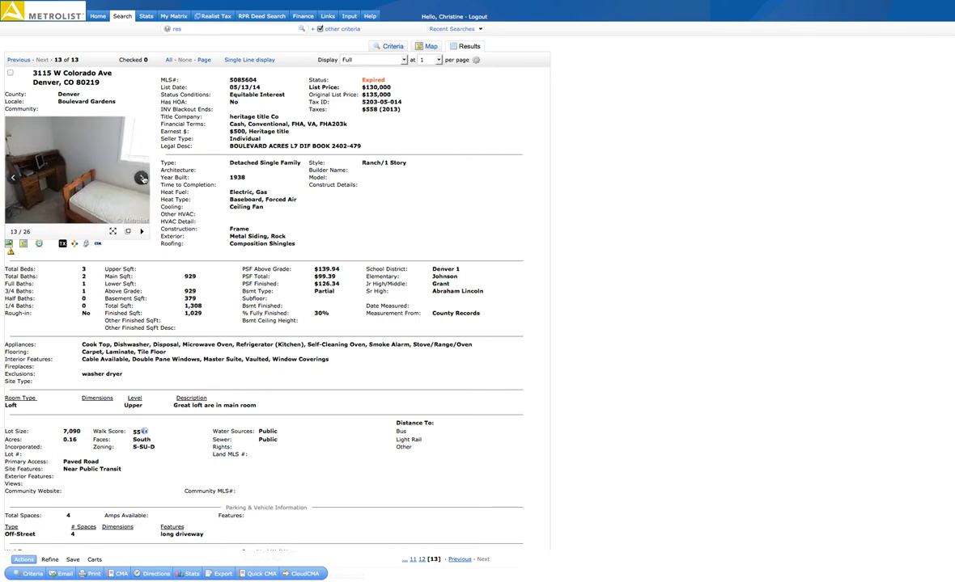
click(143, 178)
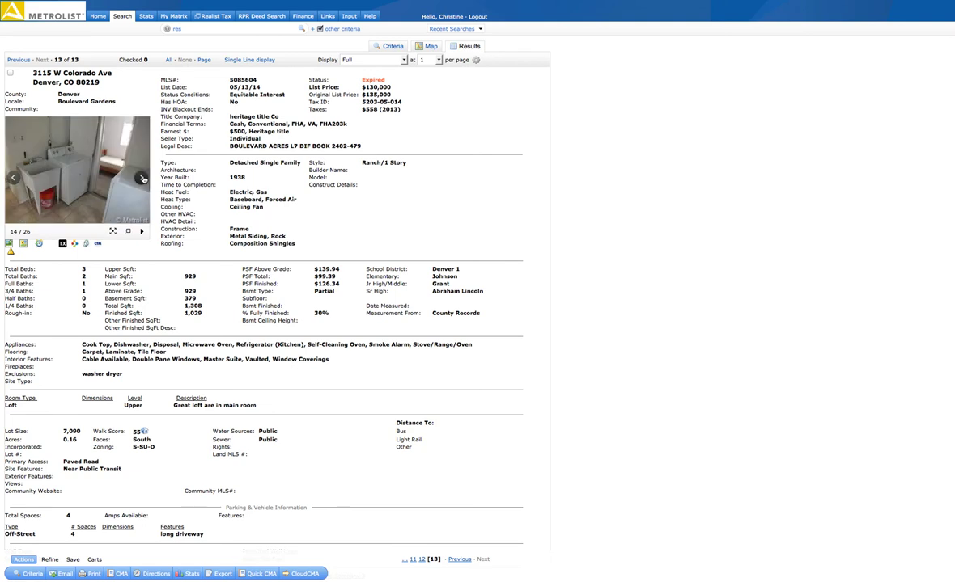
click(143, 179)
click(143, 179)
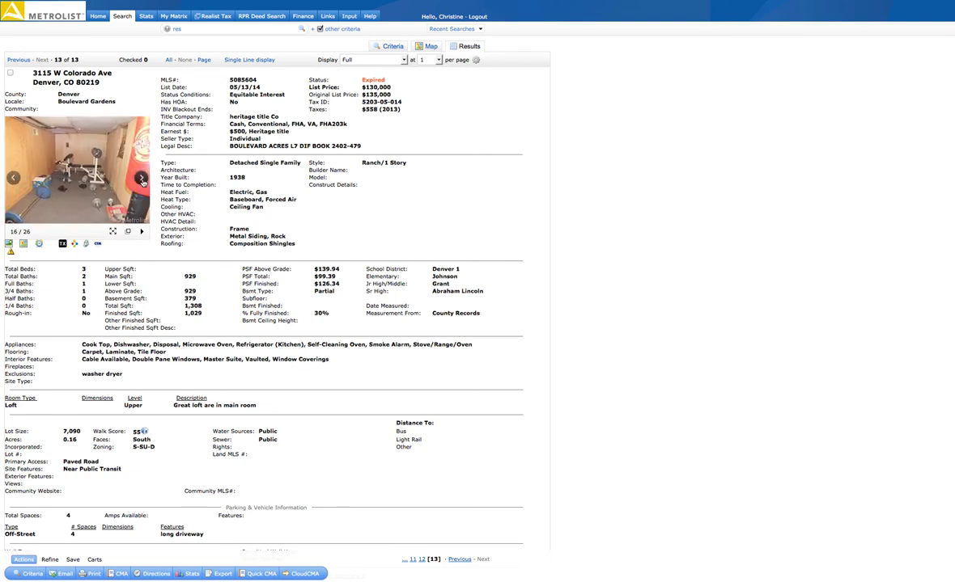
click(142, 178)
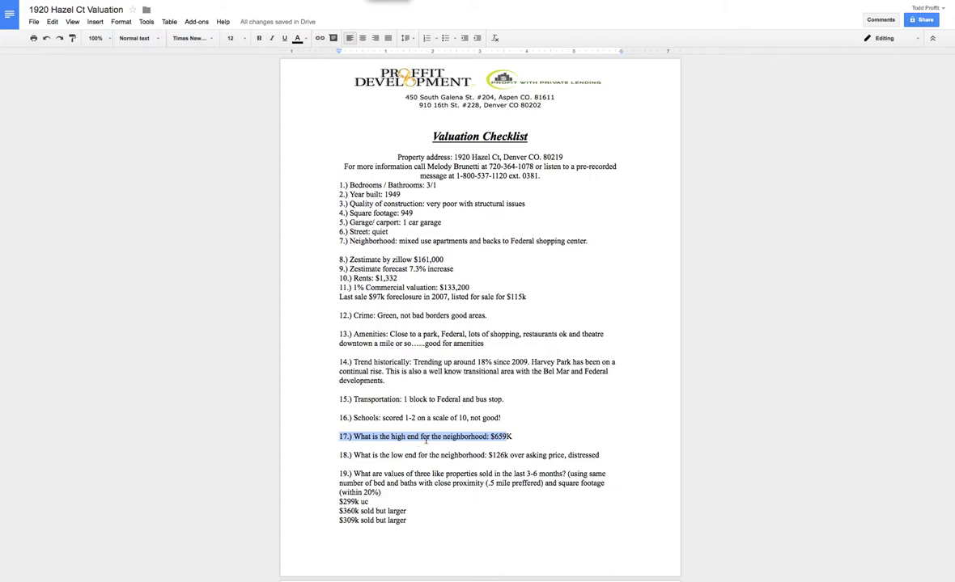
Replace the Cost of Repairs through $97,250 lines with 'Under contract: Value around $200k renovated'
click(343, 444)
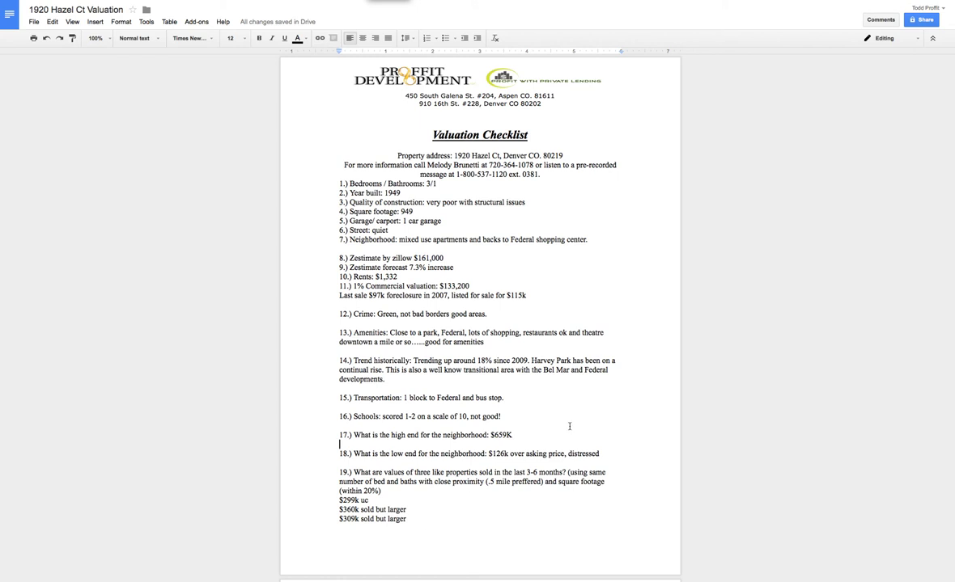
scroll(938, 189, down, 1)
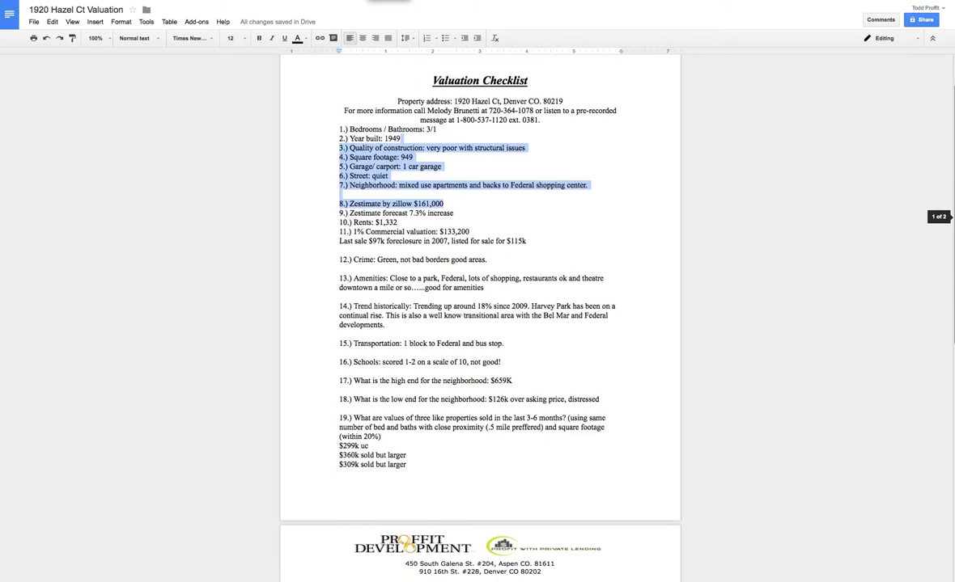
key(shift+Page_Down)
key(shift+Down)
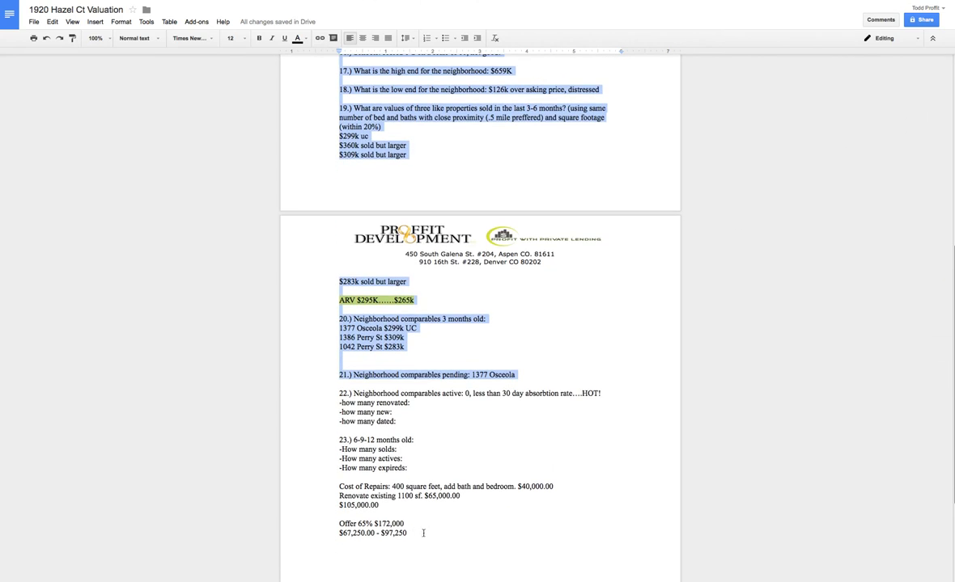
drag(422, 534, 339, 484)
text(Under contract)
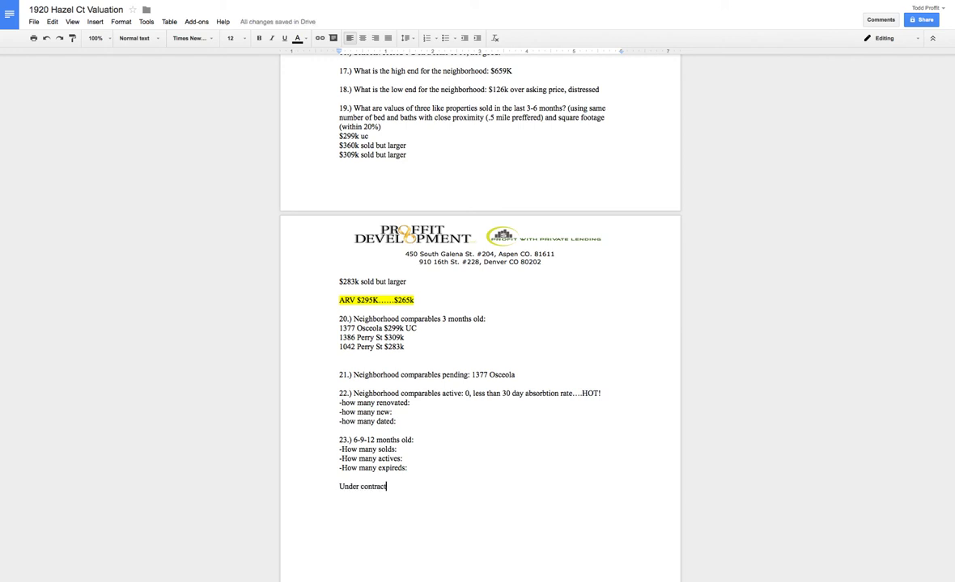
text(: Value around )
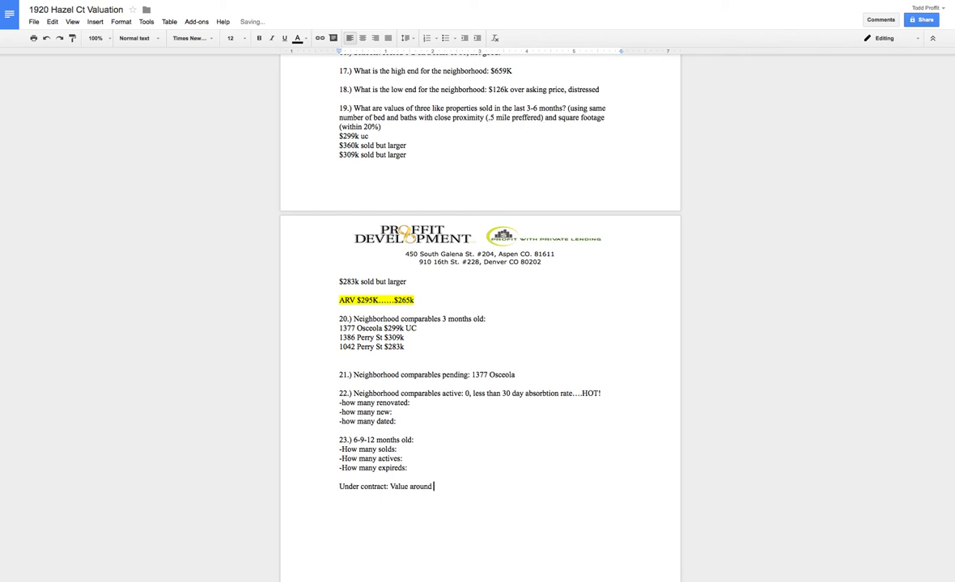
text($200k renovated)
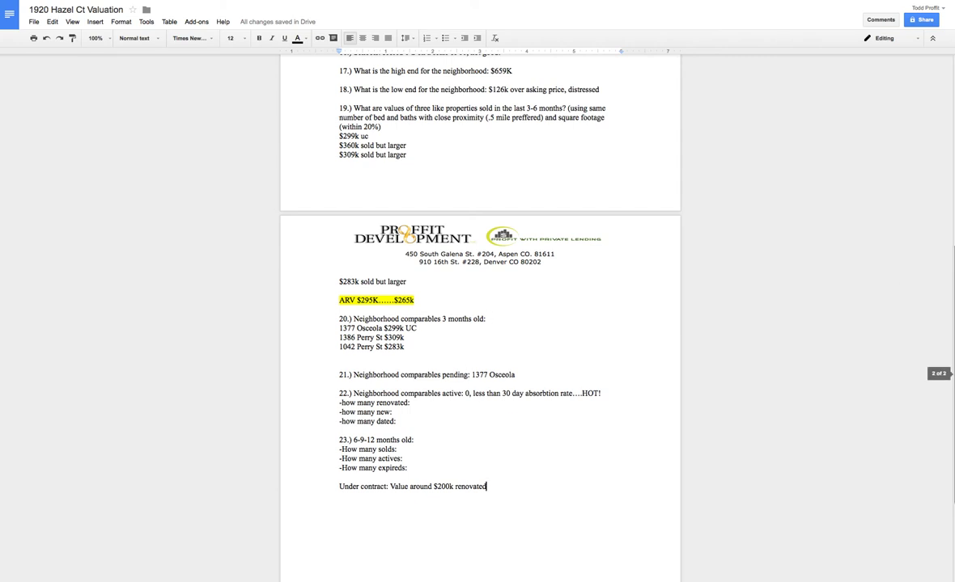
Return to the top of the checklist, with the cursor after the phone extension
scroll(939, 339, up, 5)
key(ctrl+a)
click(542, 176)
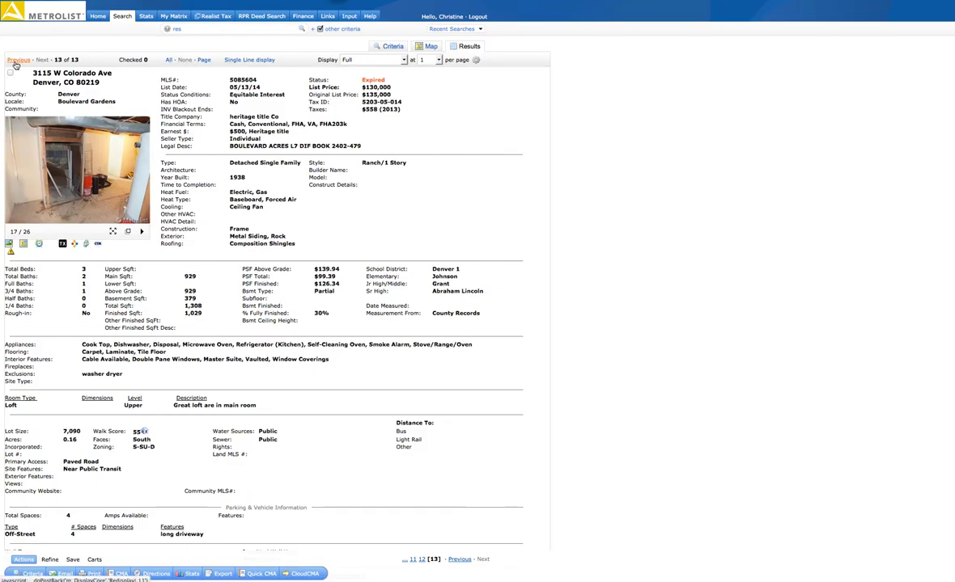
click(16, 61)
click(237, 61)
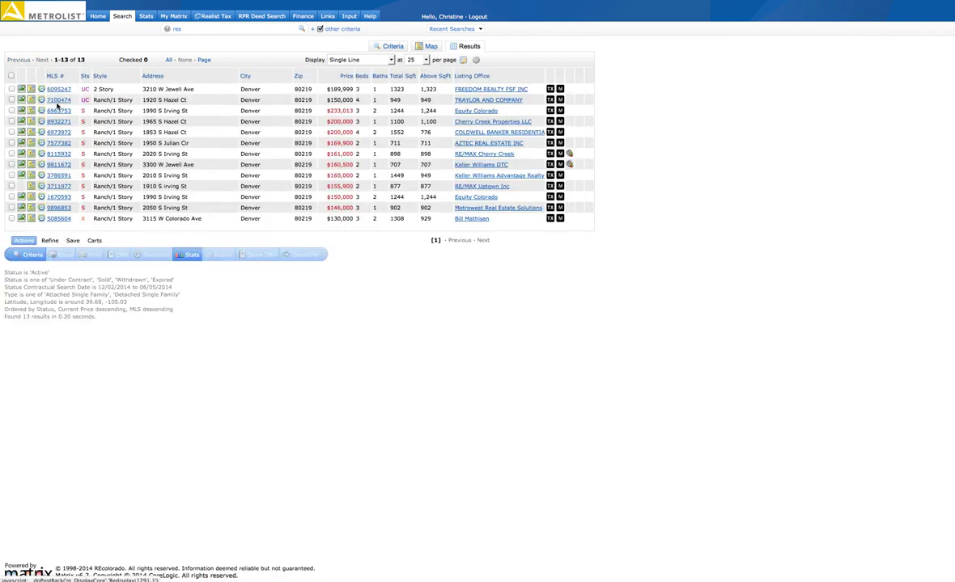
click(58, 100)
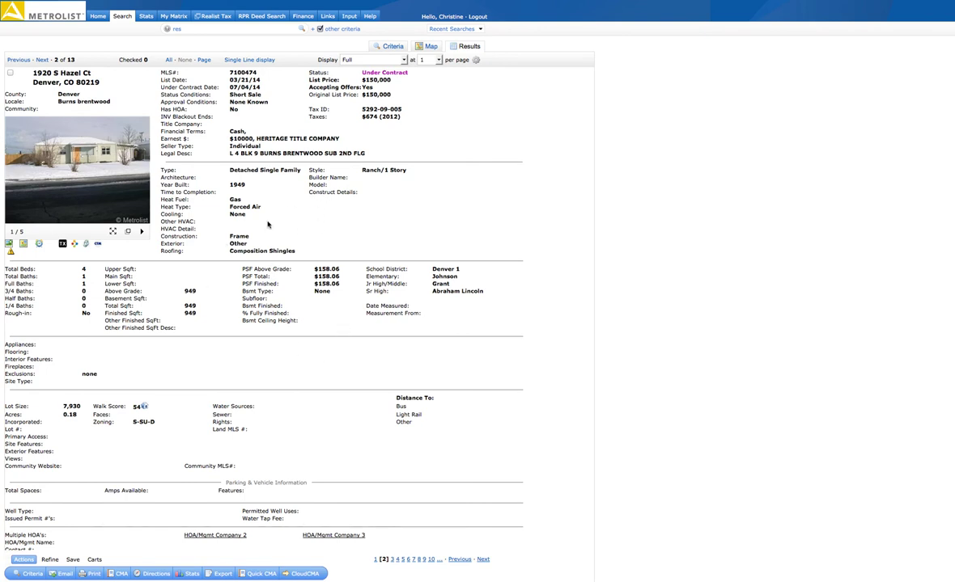
Select and copy the Listing Agent/Office contact details
scroll(281, 133, down, 1)
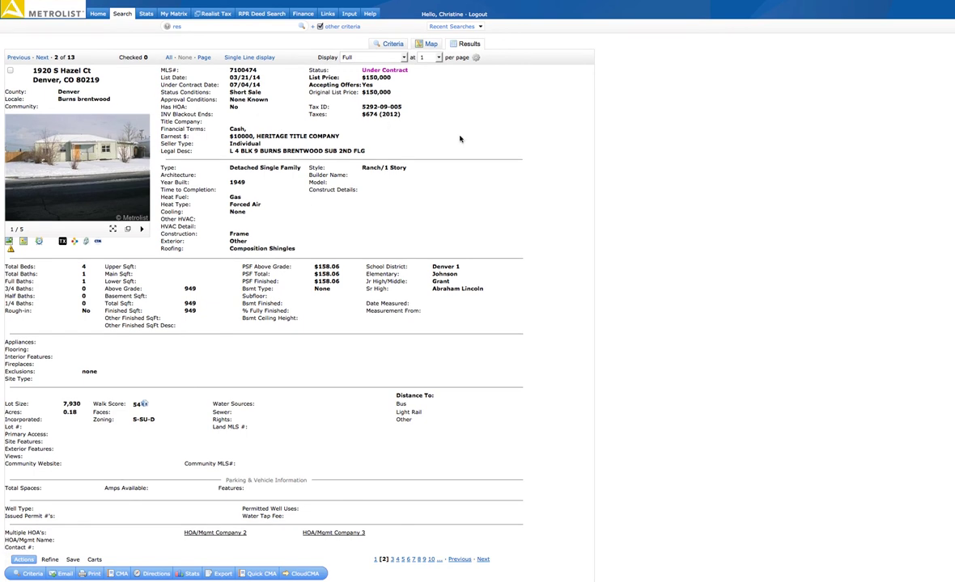
scroll(873, 115, down, 1)
scroll(874, 115, down, 10)
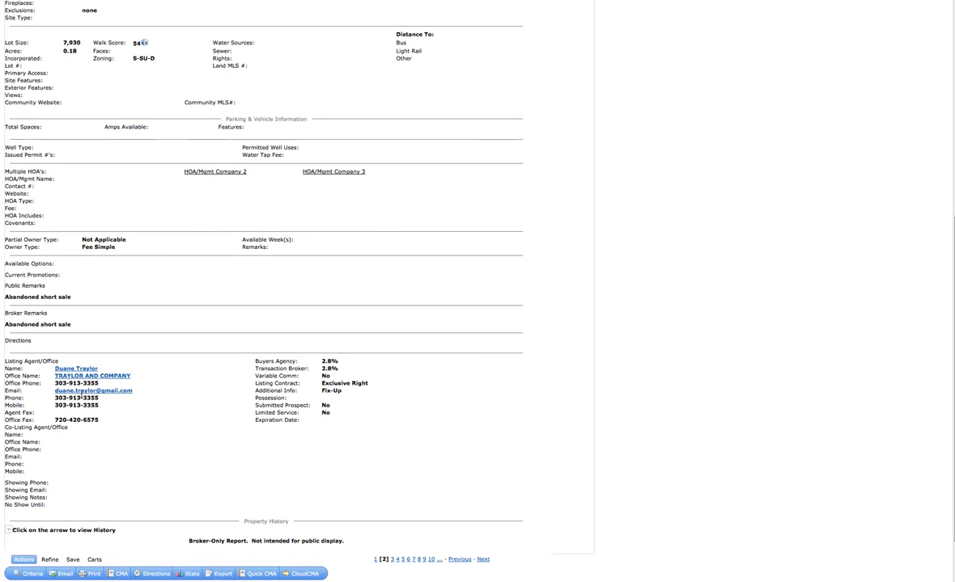
drag(149, 408, 49, 348)
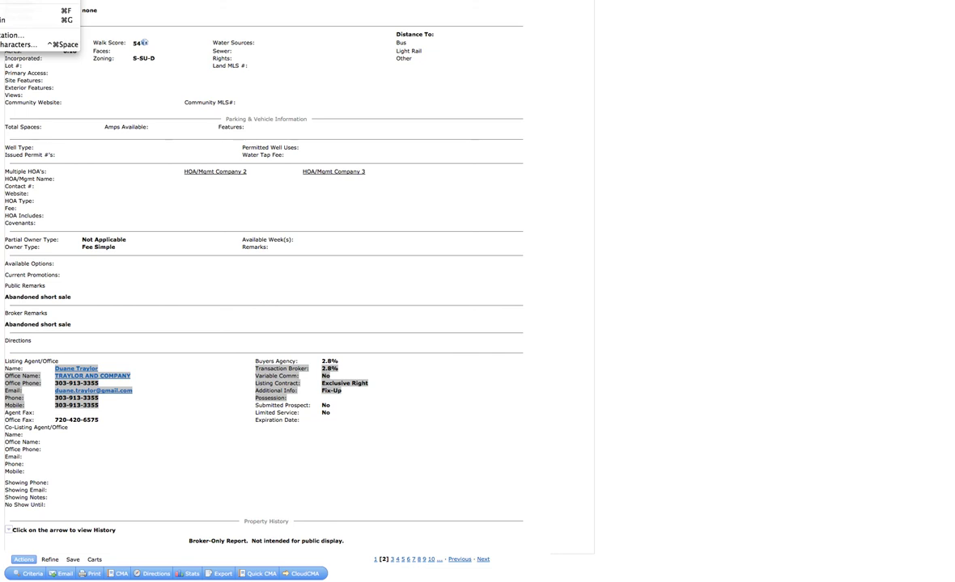
key(Escape)
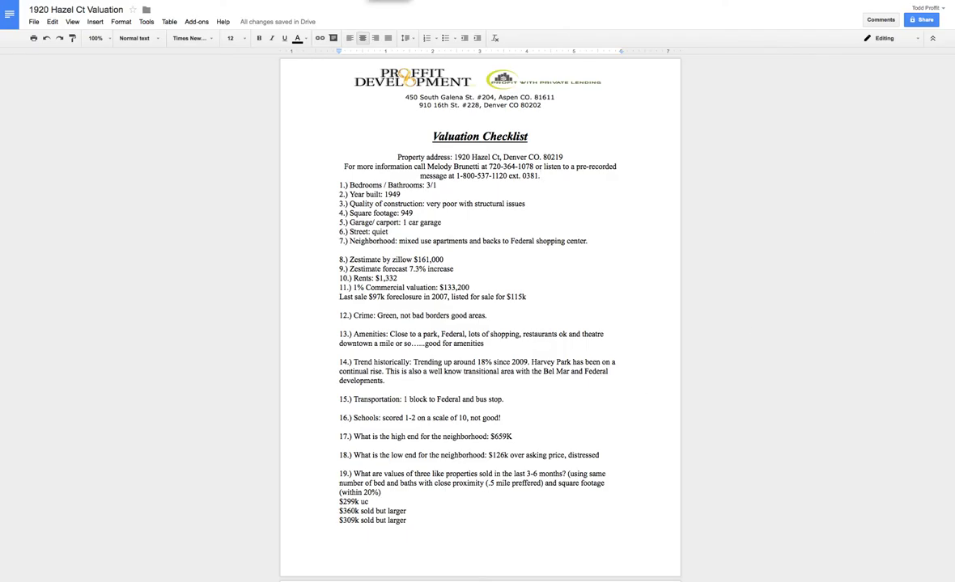
Paste the listing agent's contact block at the checklist's end, followed by 'We would like to do a back up offer.'
key(super+a)
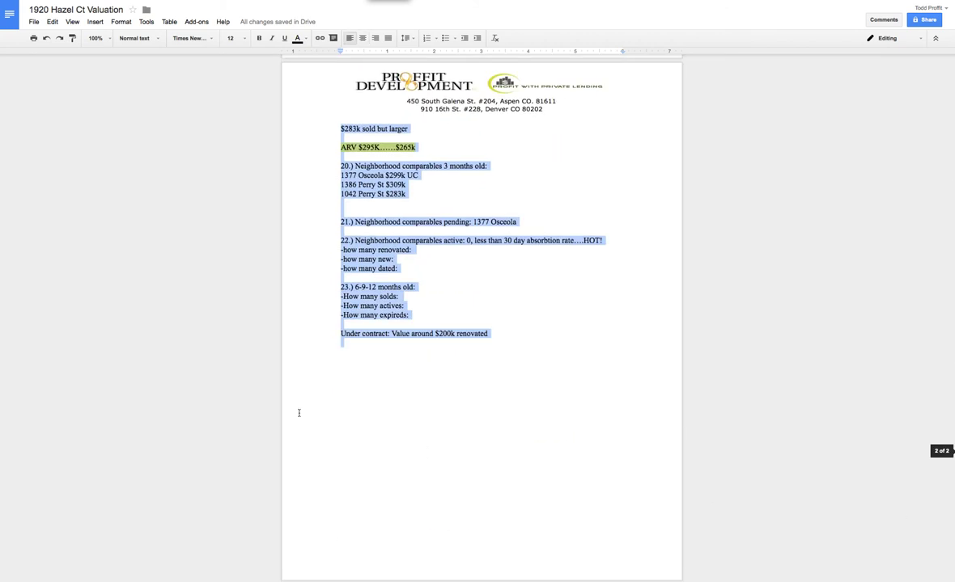
click(354, 365)
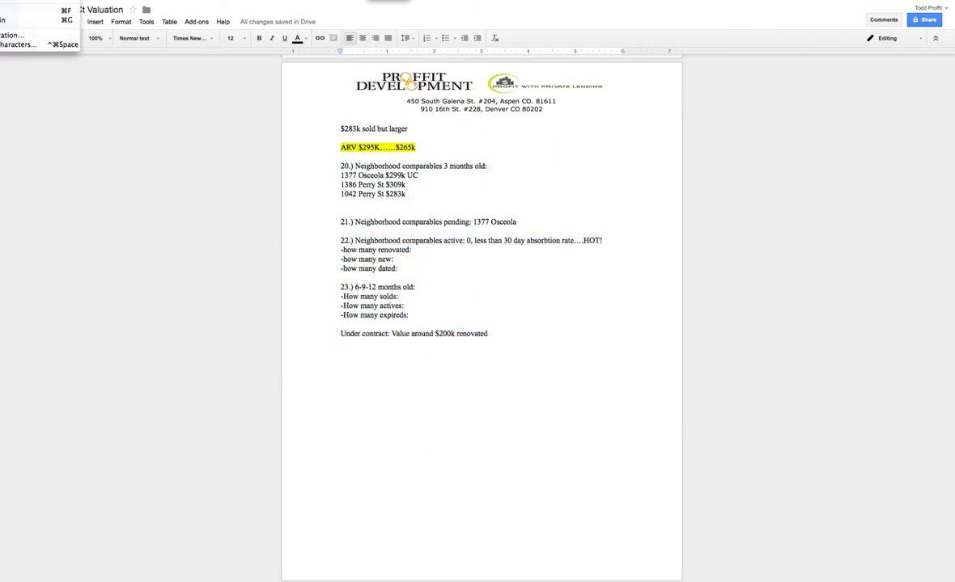
key(super+v)
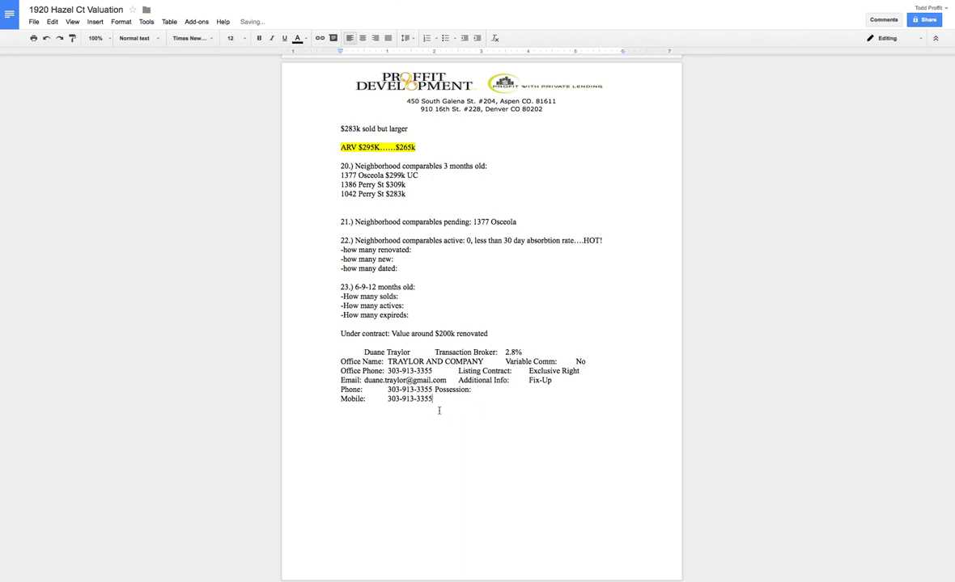
key(Return)
key(Return)
text(We would like to do a back up offer.)
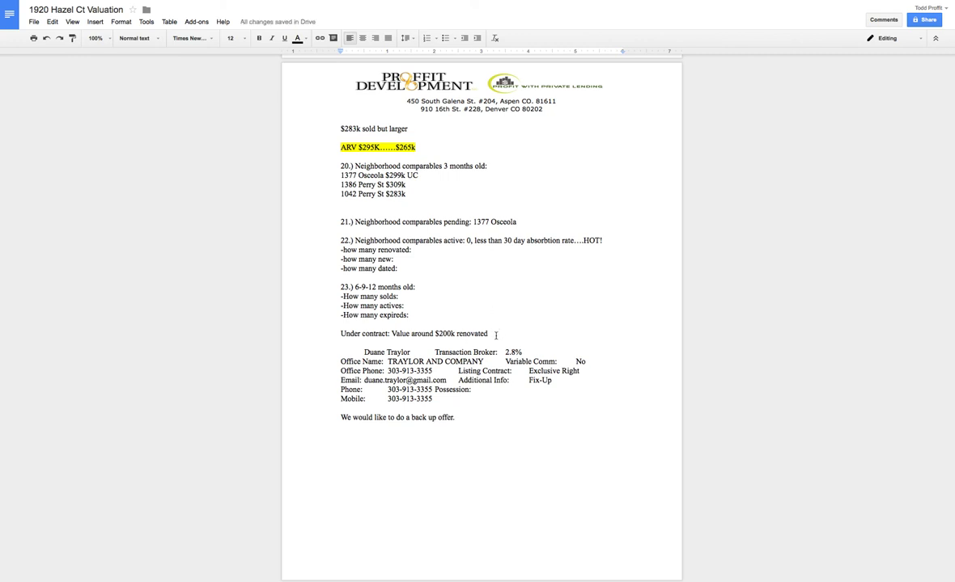
Change the ARV range to 200k and add 'OFFER $80k' below the expireds question
drag(414, 147, 368, 147)
text(200)
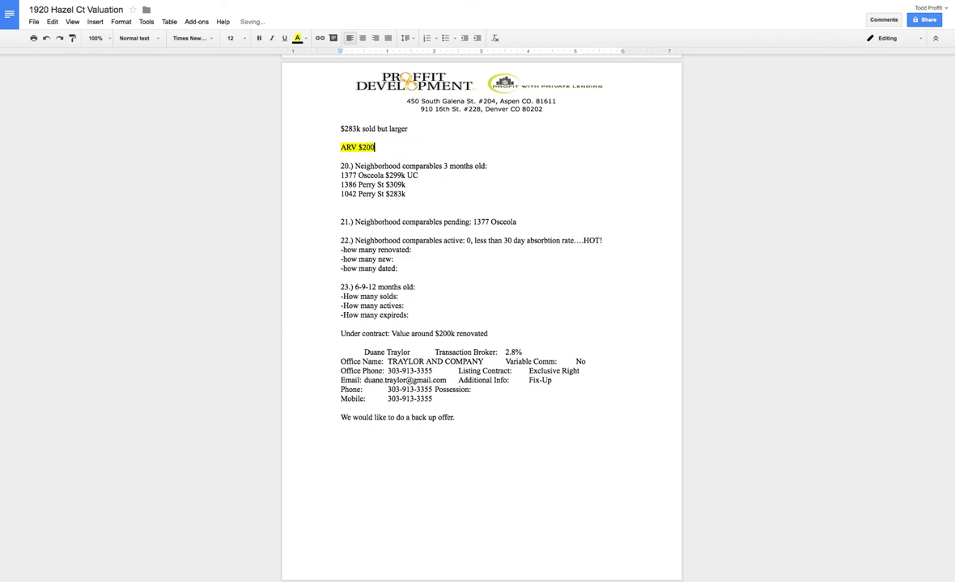
text(k)
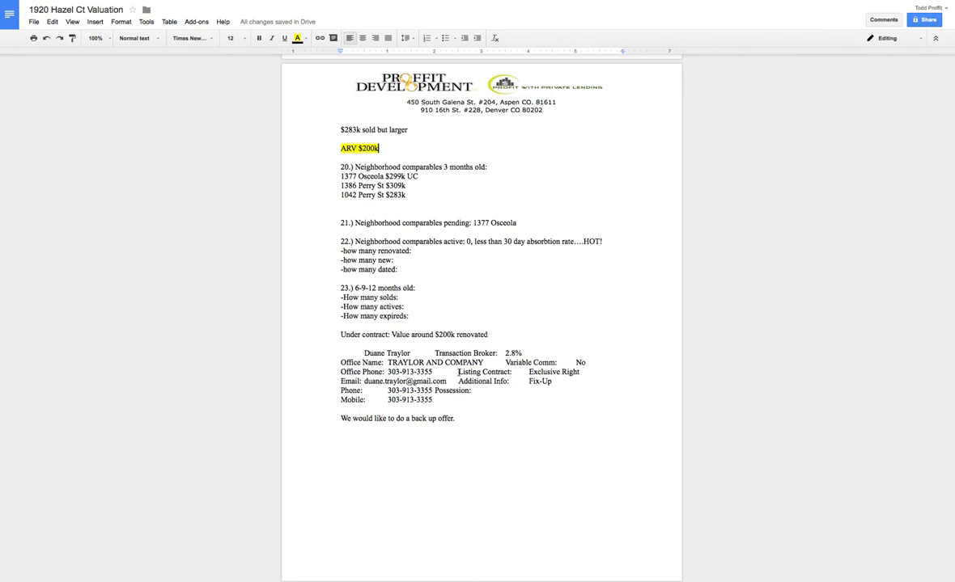
click(416, 315)
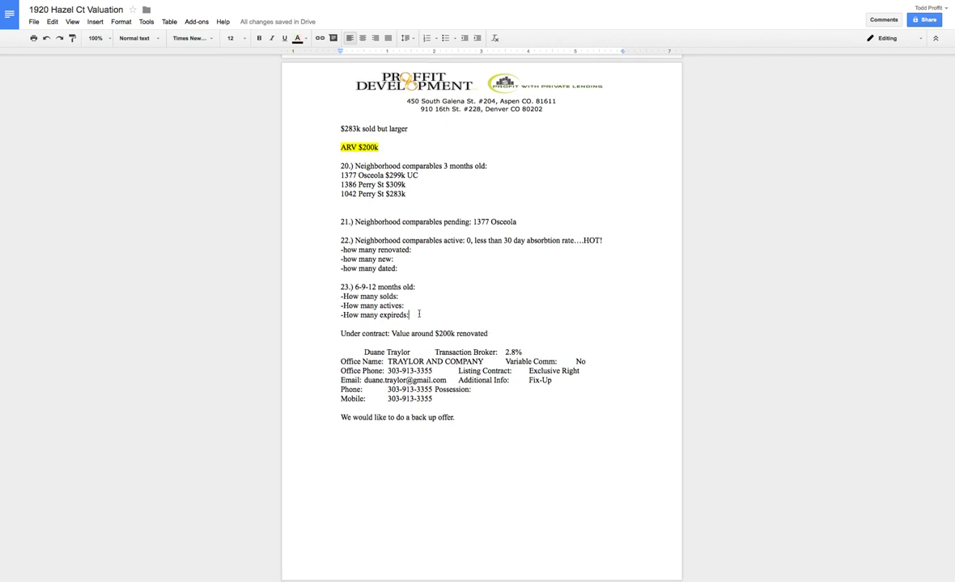
key(Return)
key(Return)
text(OFFER)
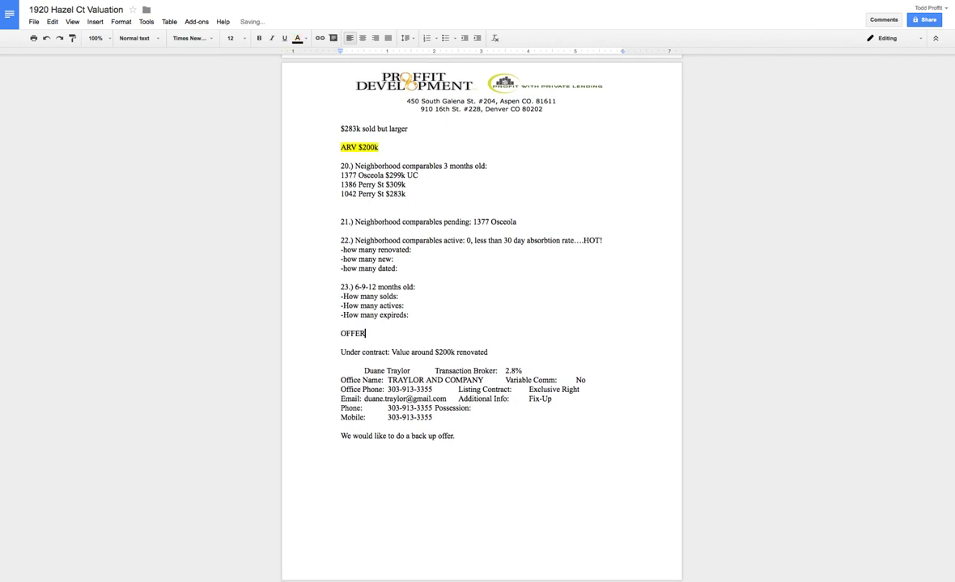
text( $80k)
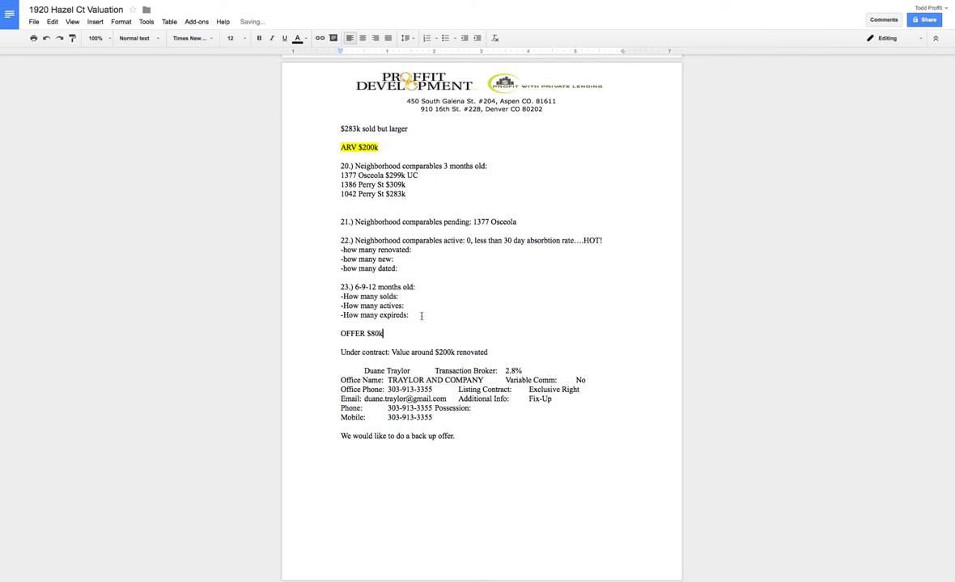